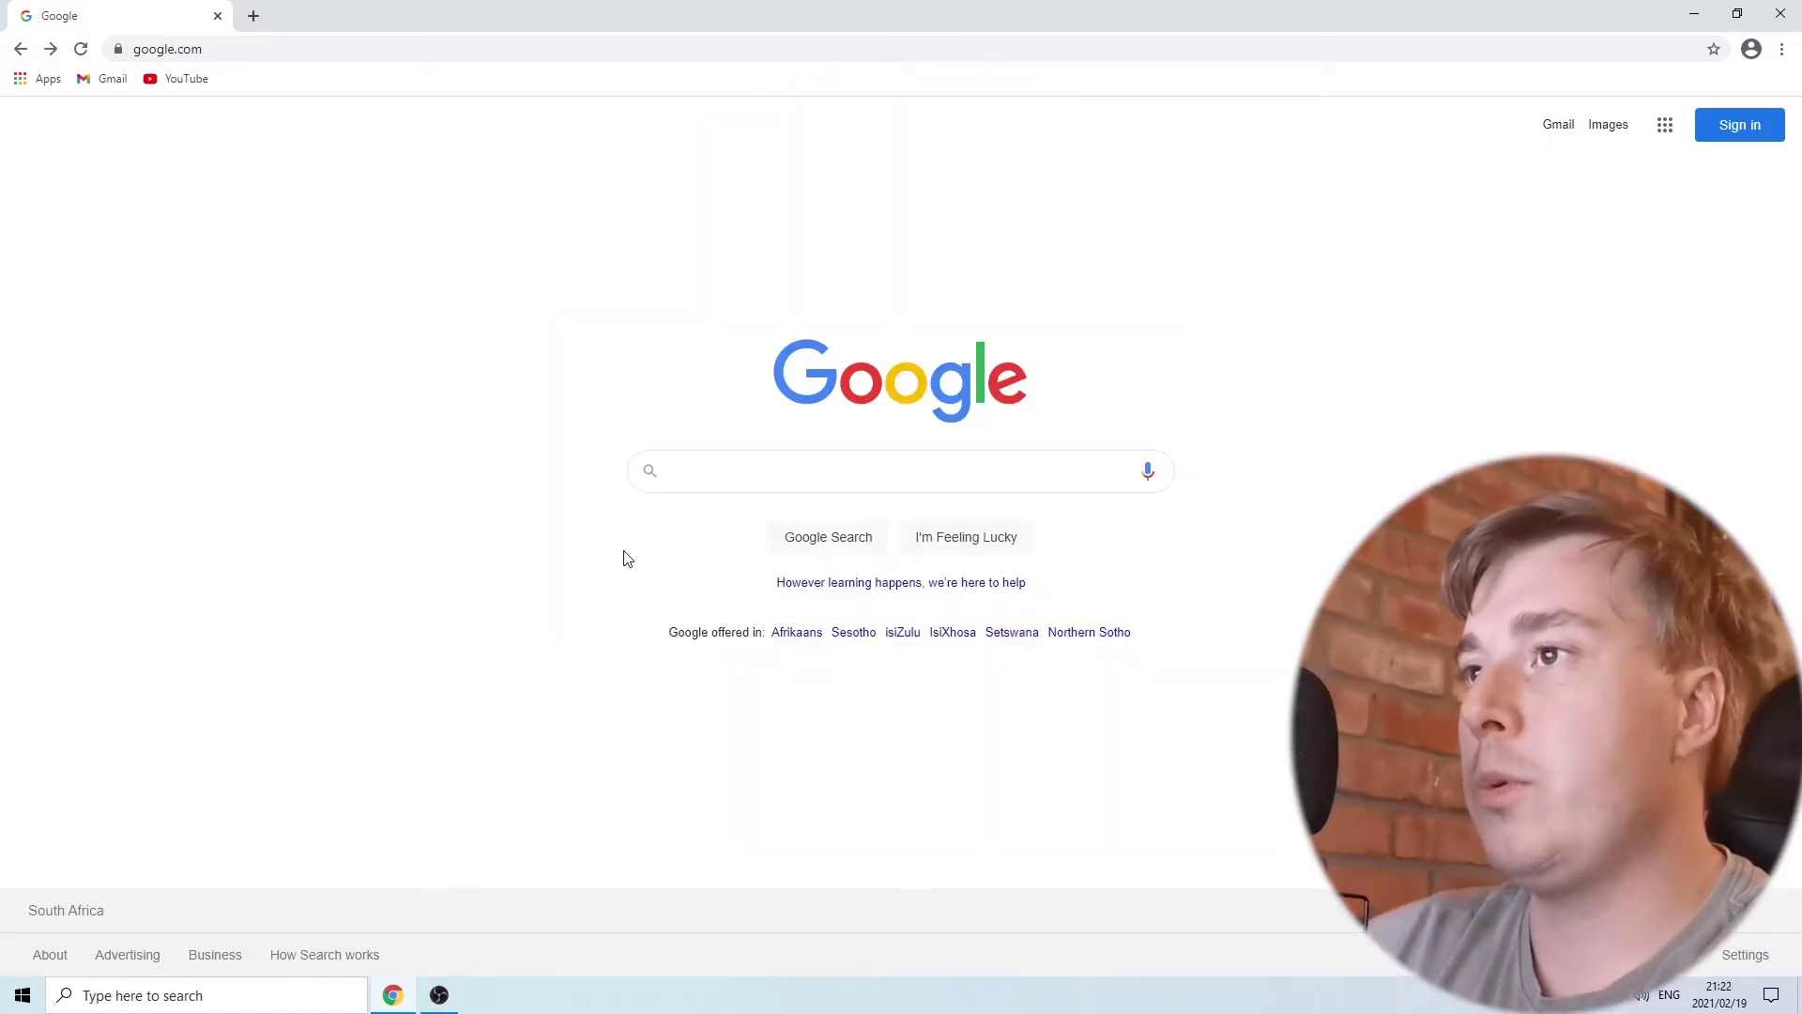
Search the web for "flashpoint" and open the BlueMaxima's Flashpoint site from the results.
left_click(692, 479)
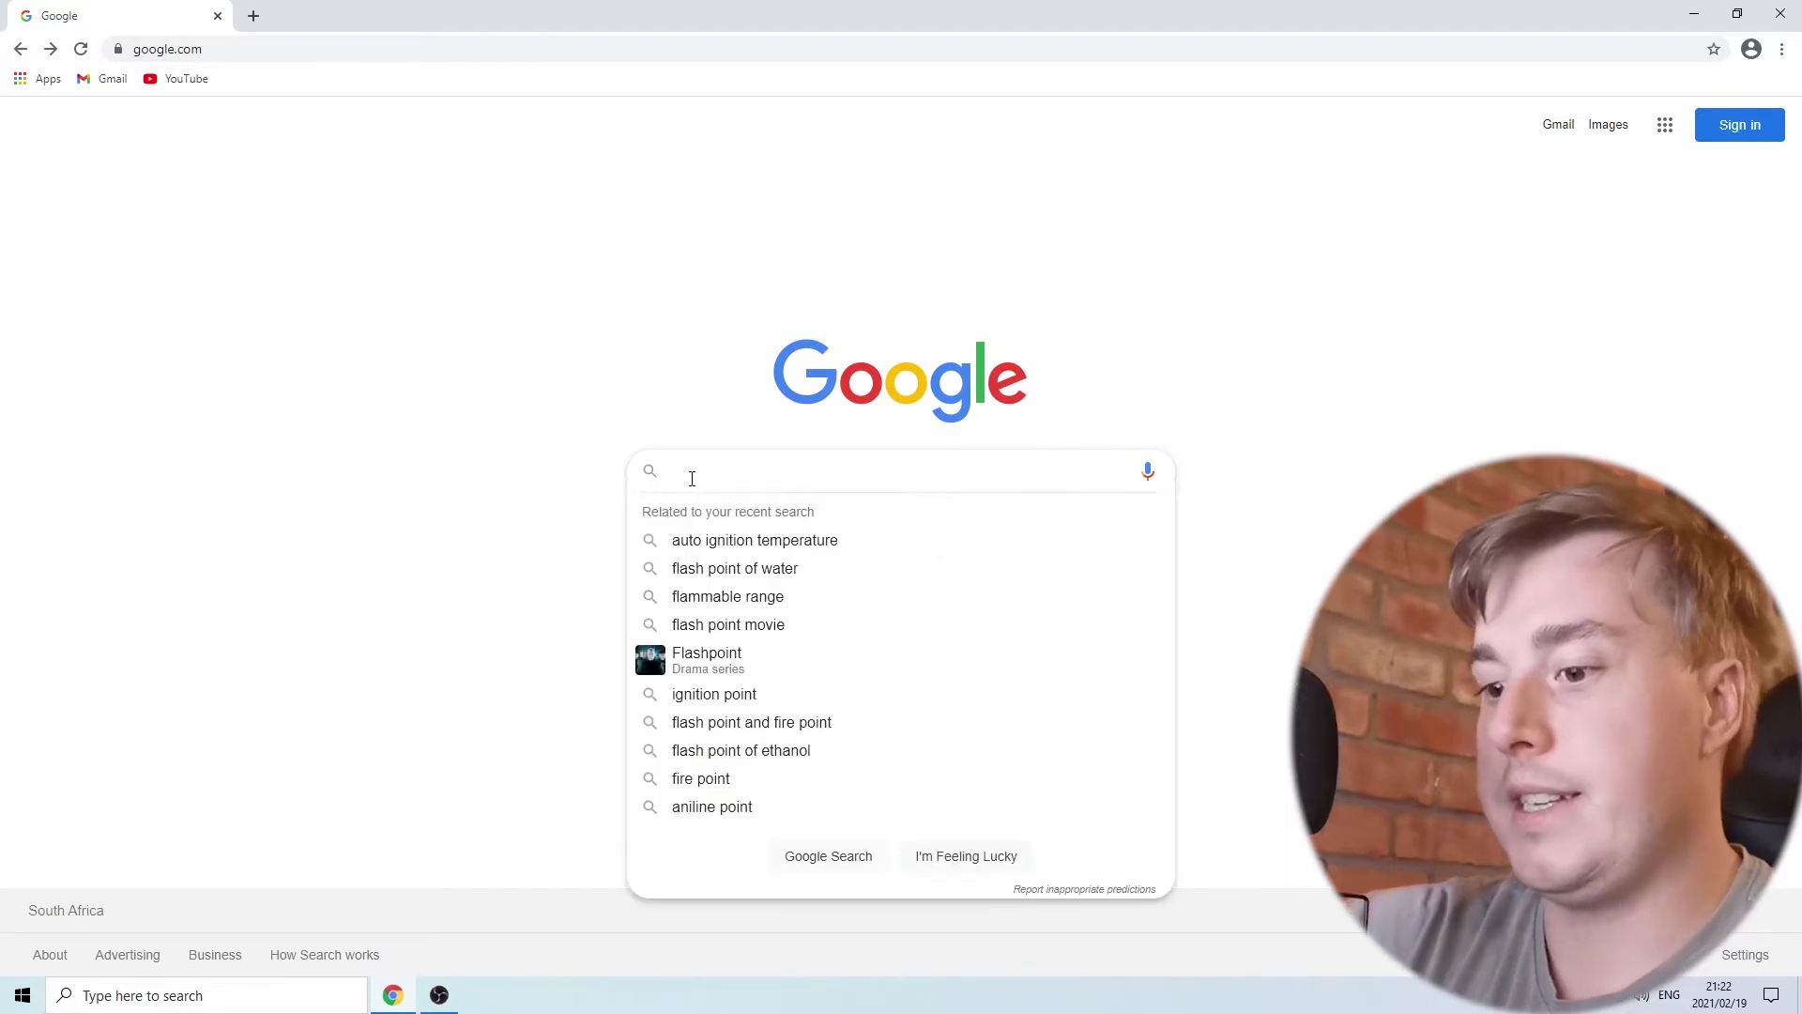
type("flas")
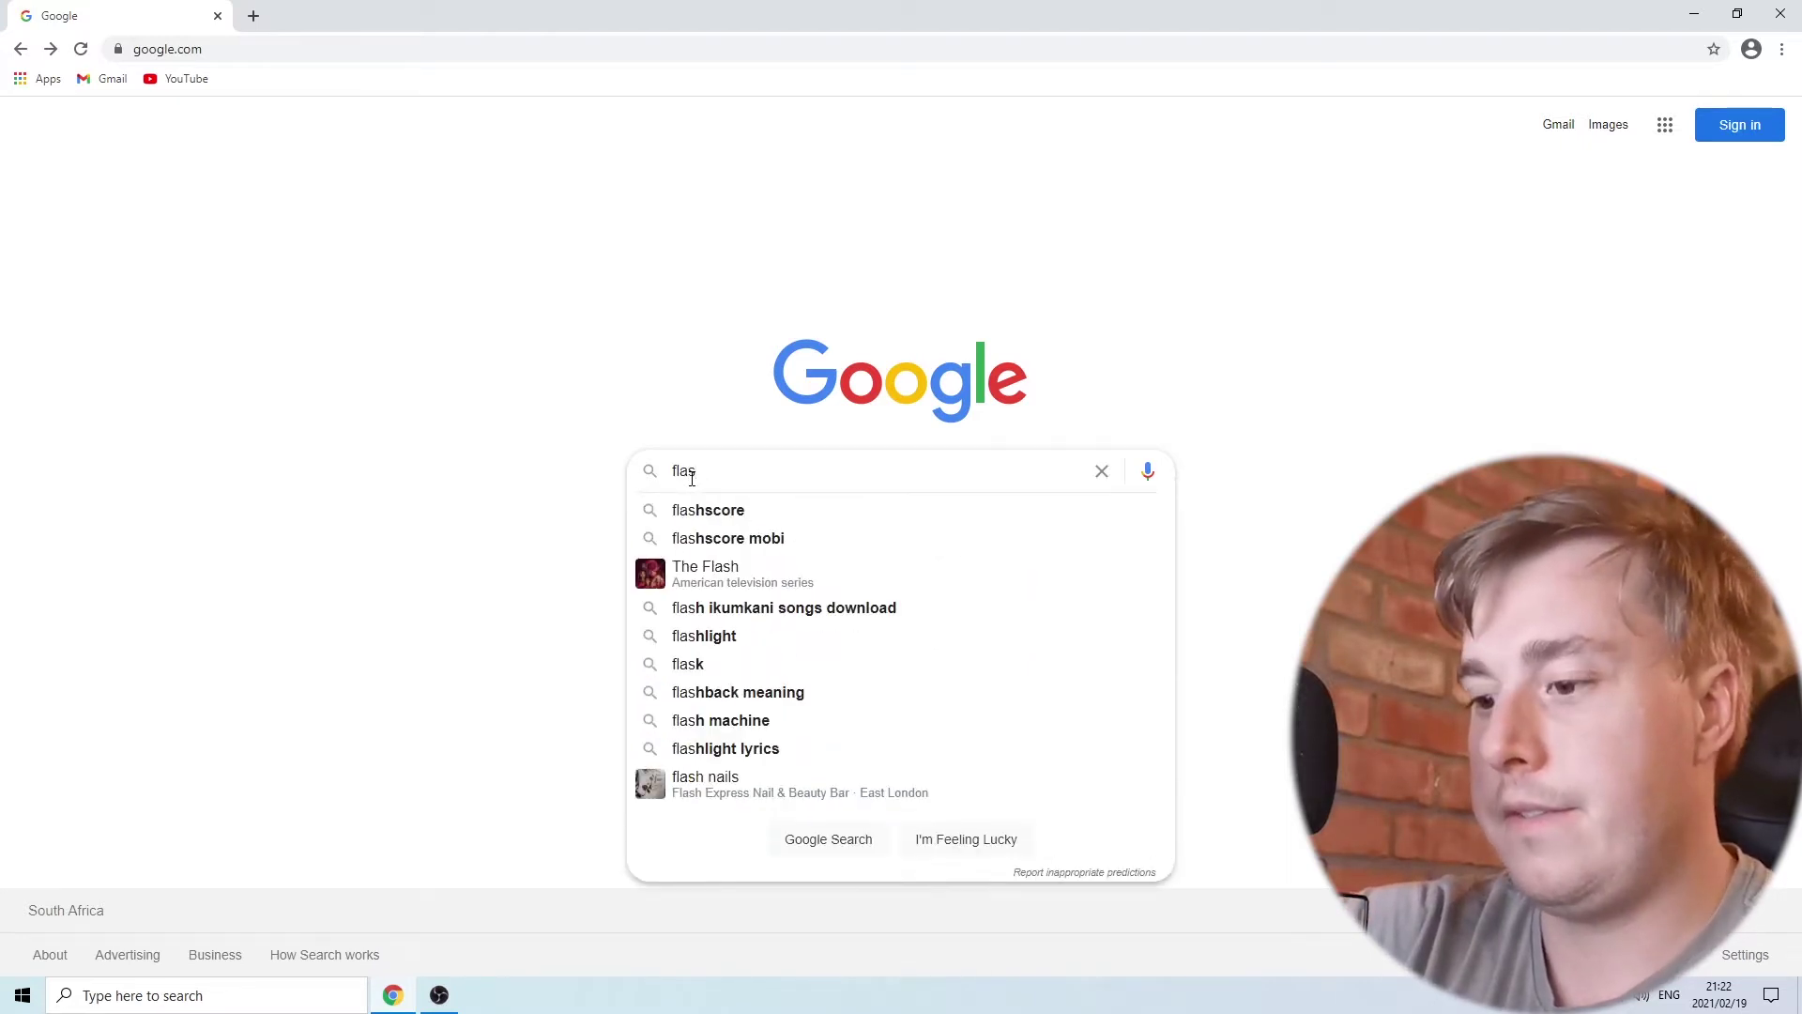
type("hpoint")
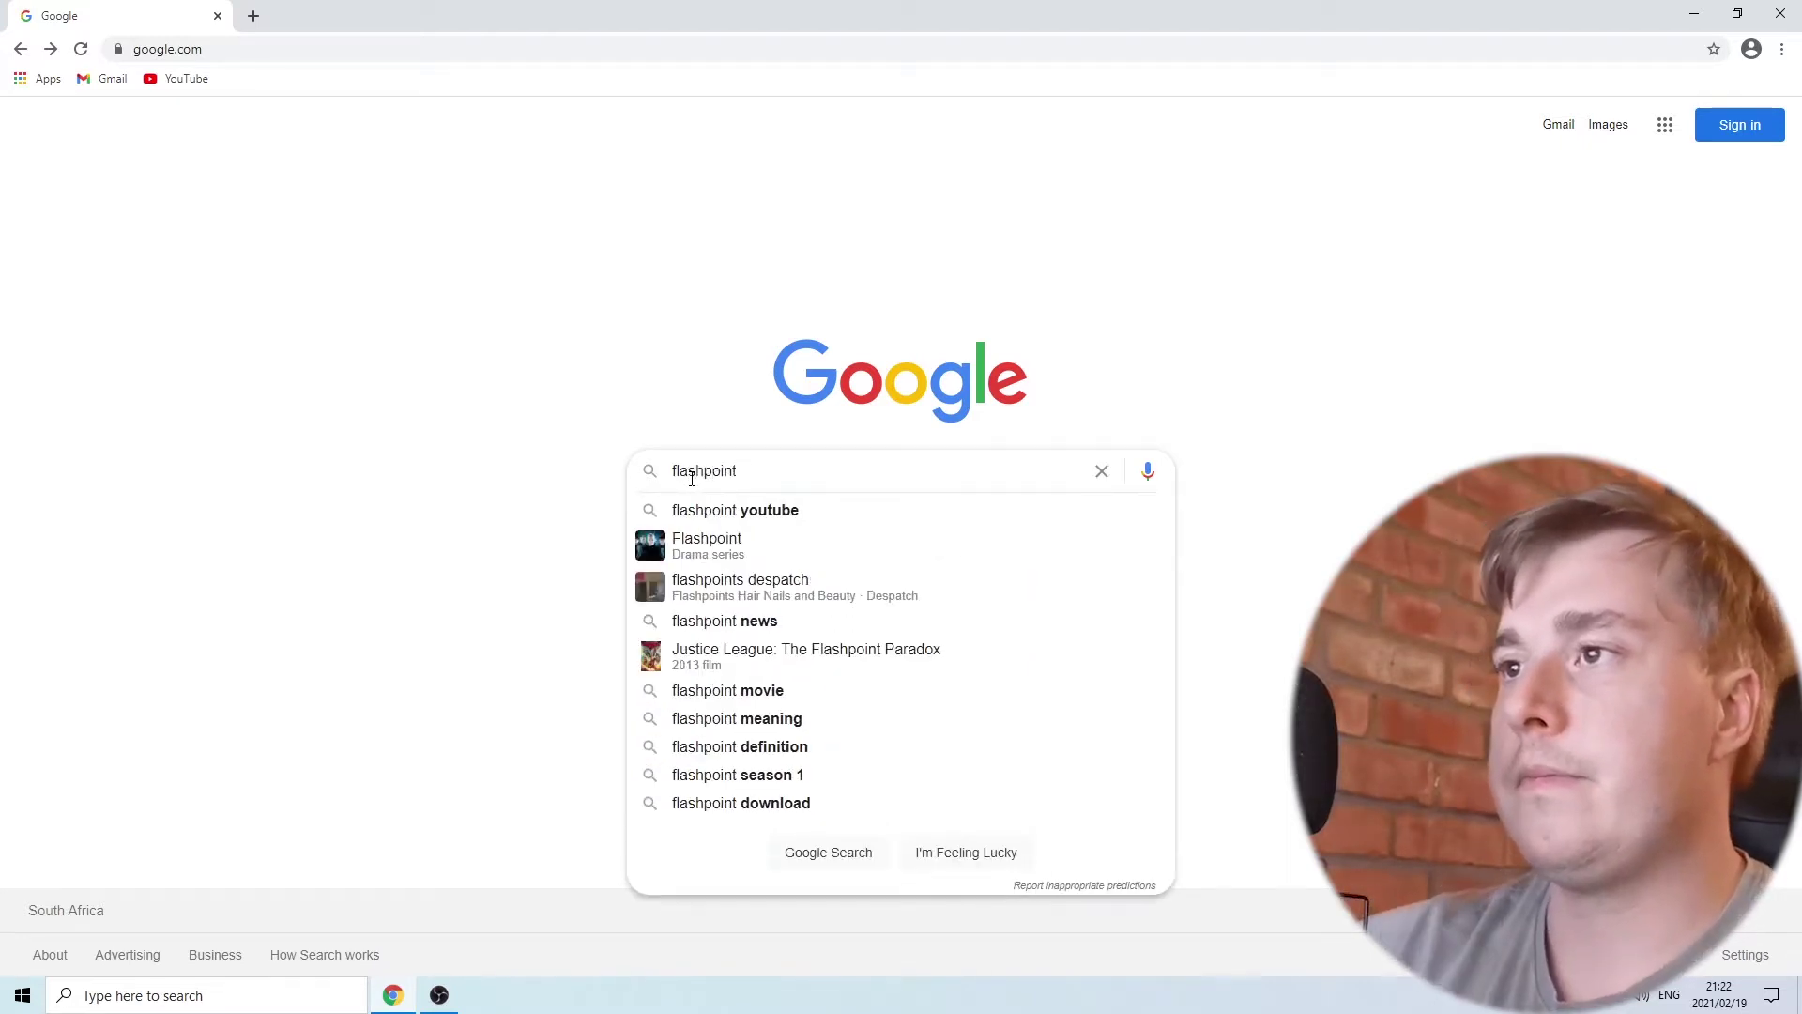
key("Return")
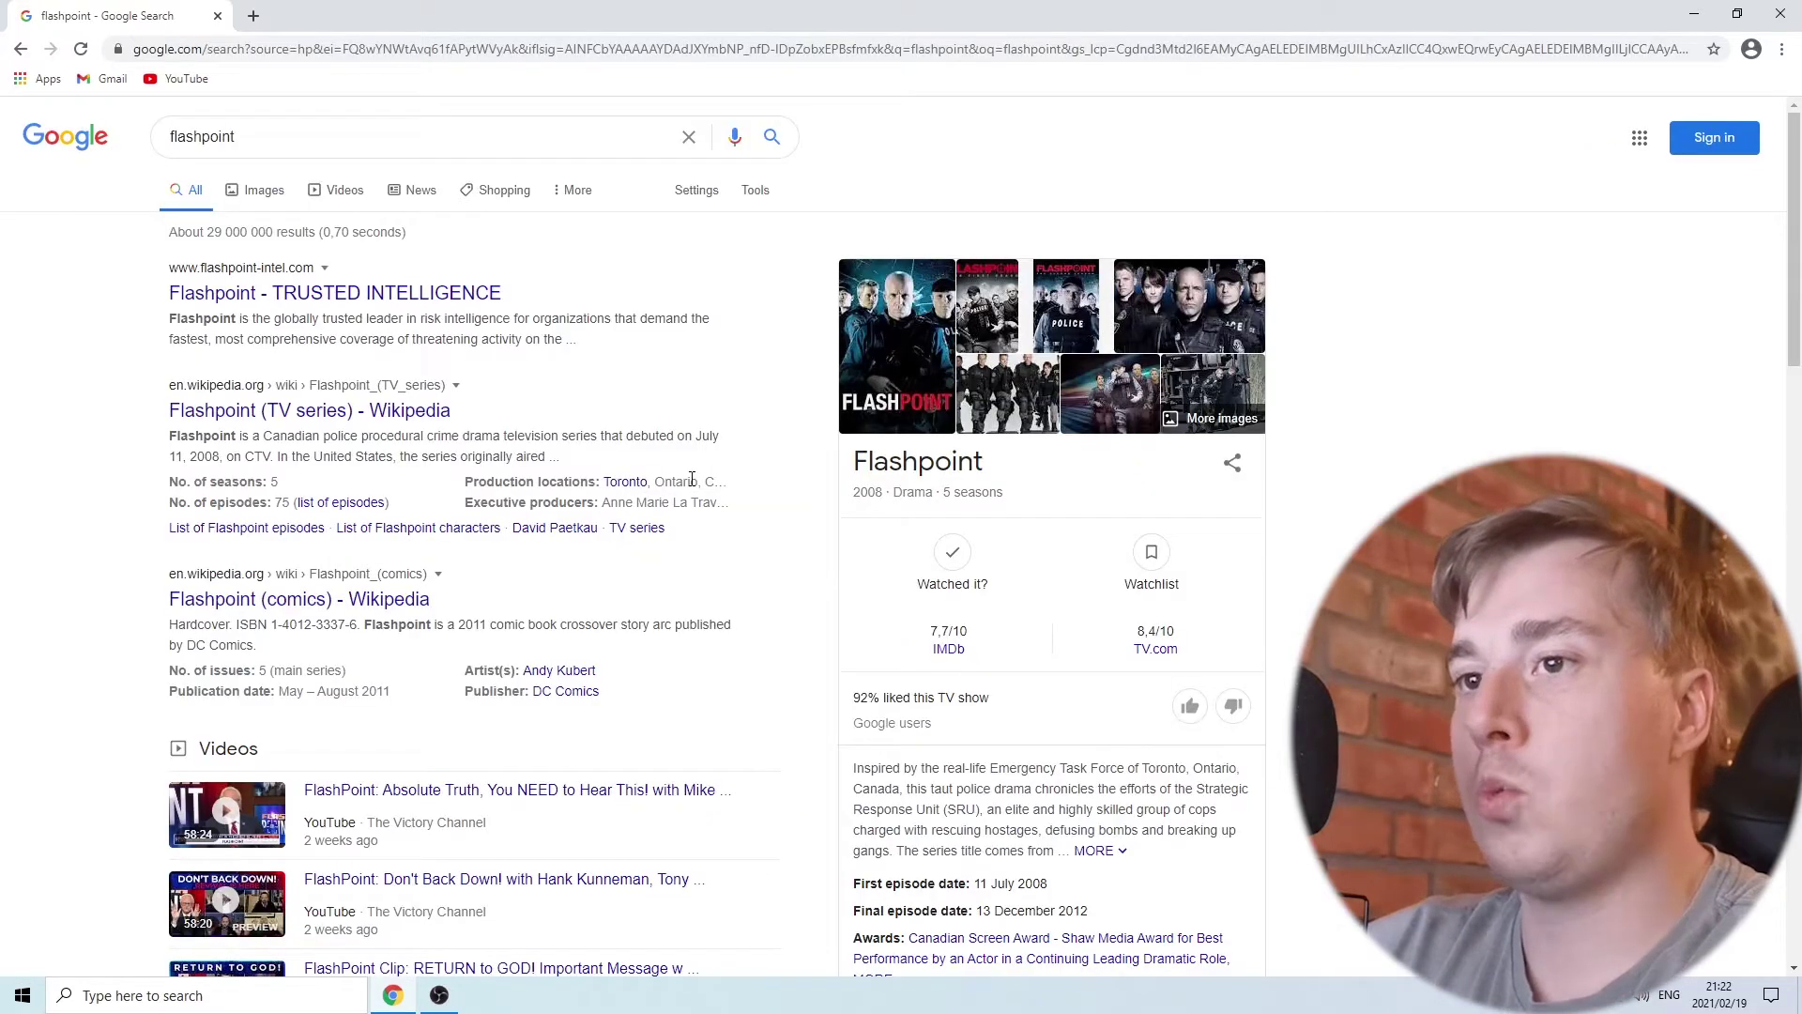
scroll(692, 480, "down", 9)
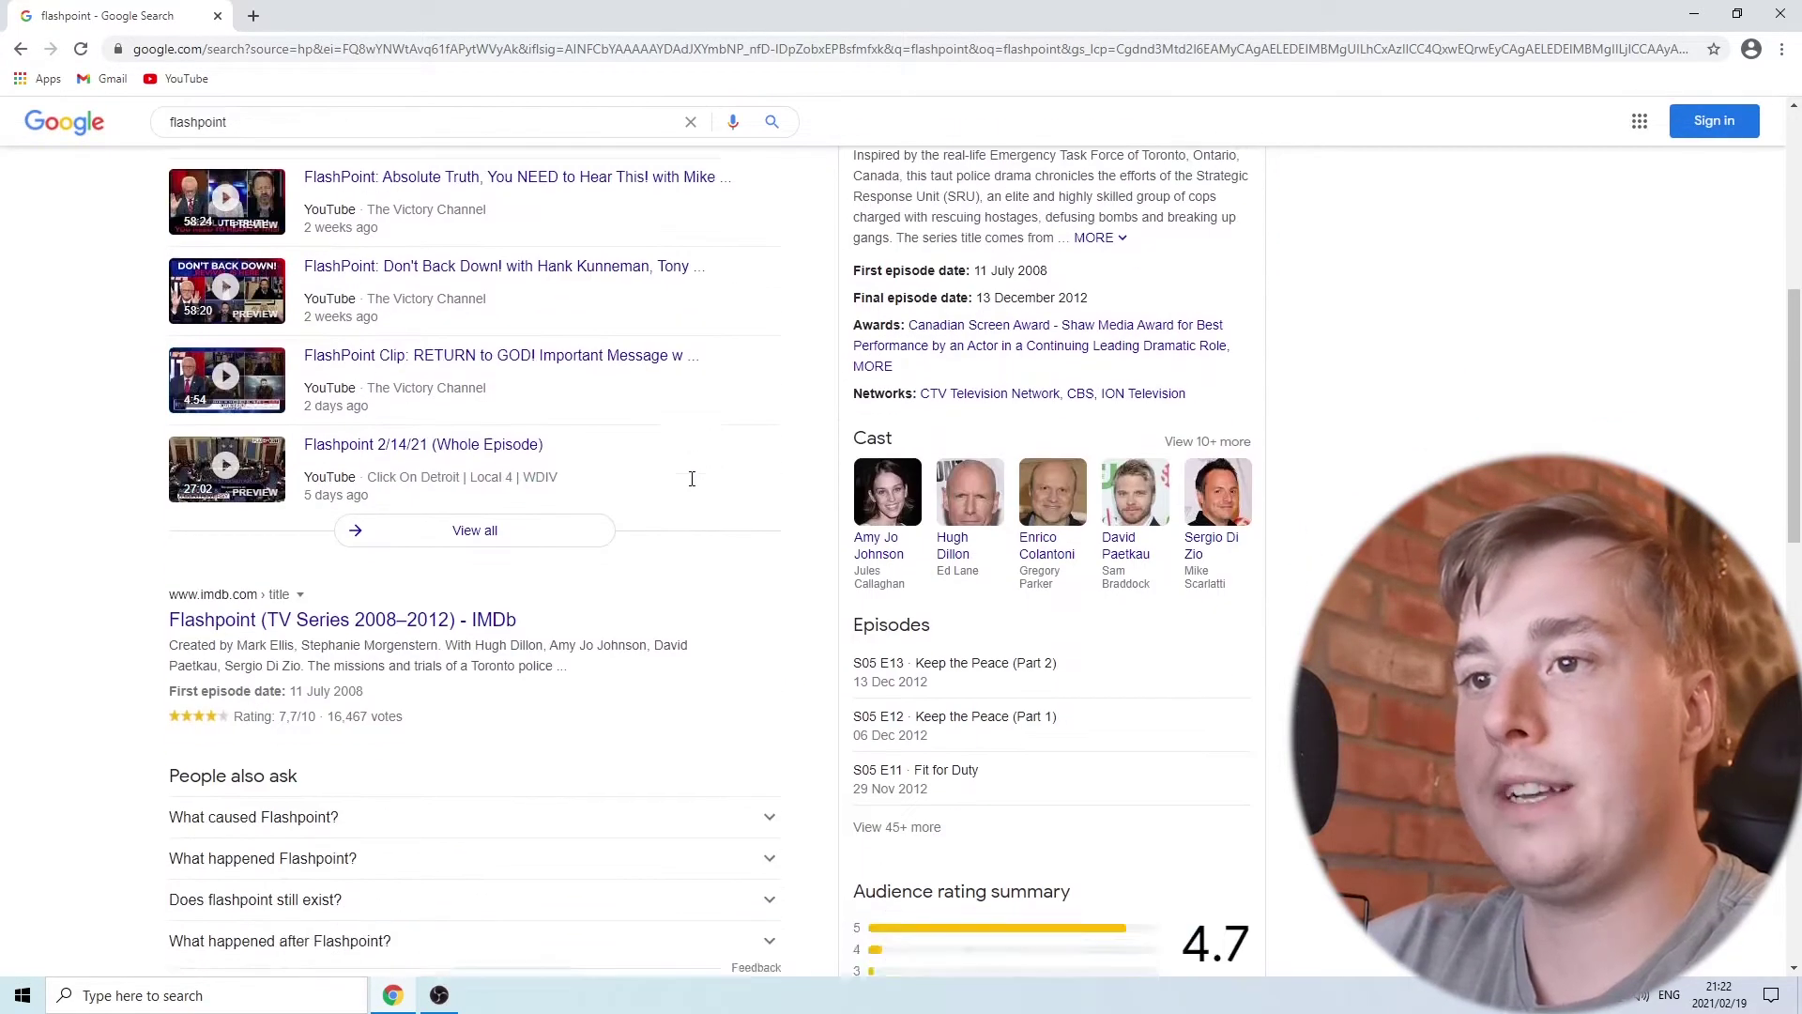
scroll(692, 480, "down", 4)
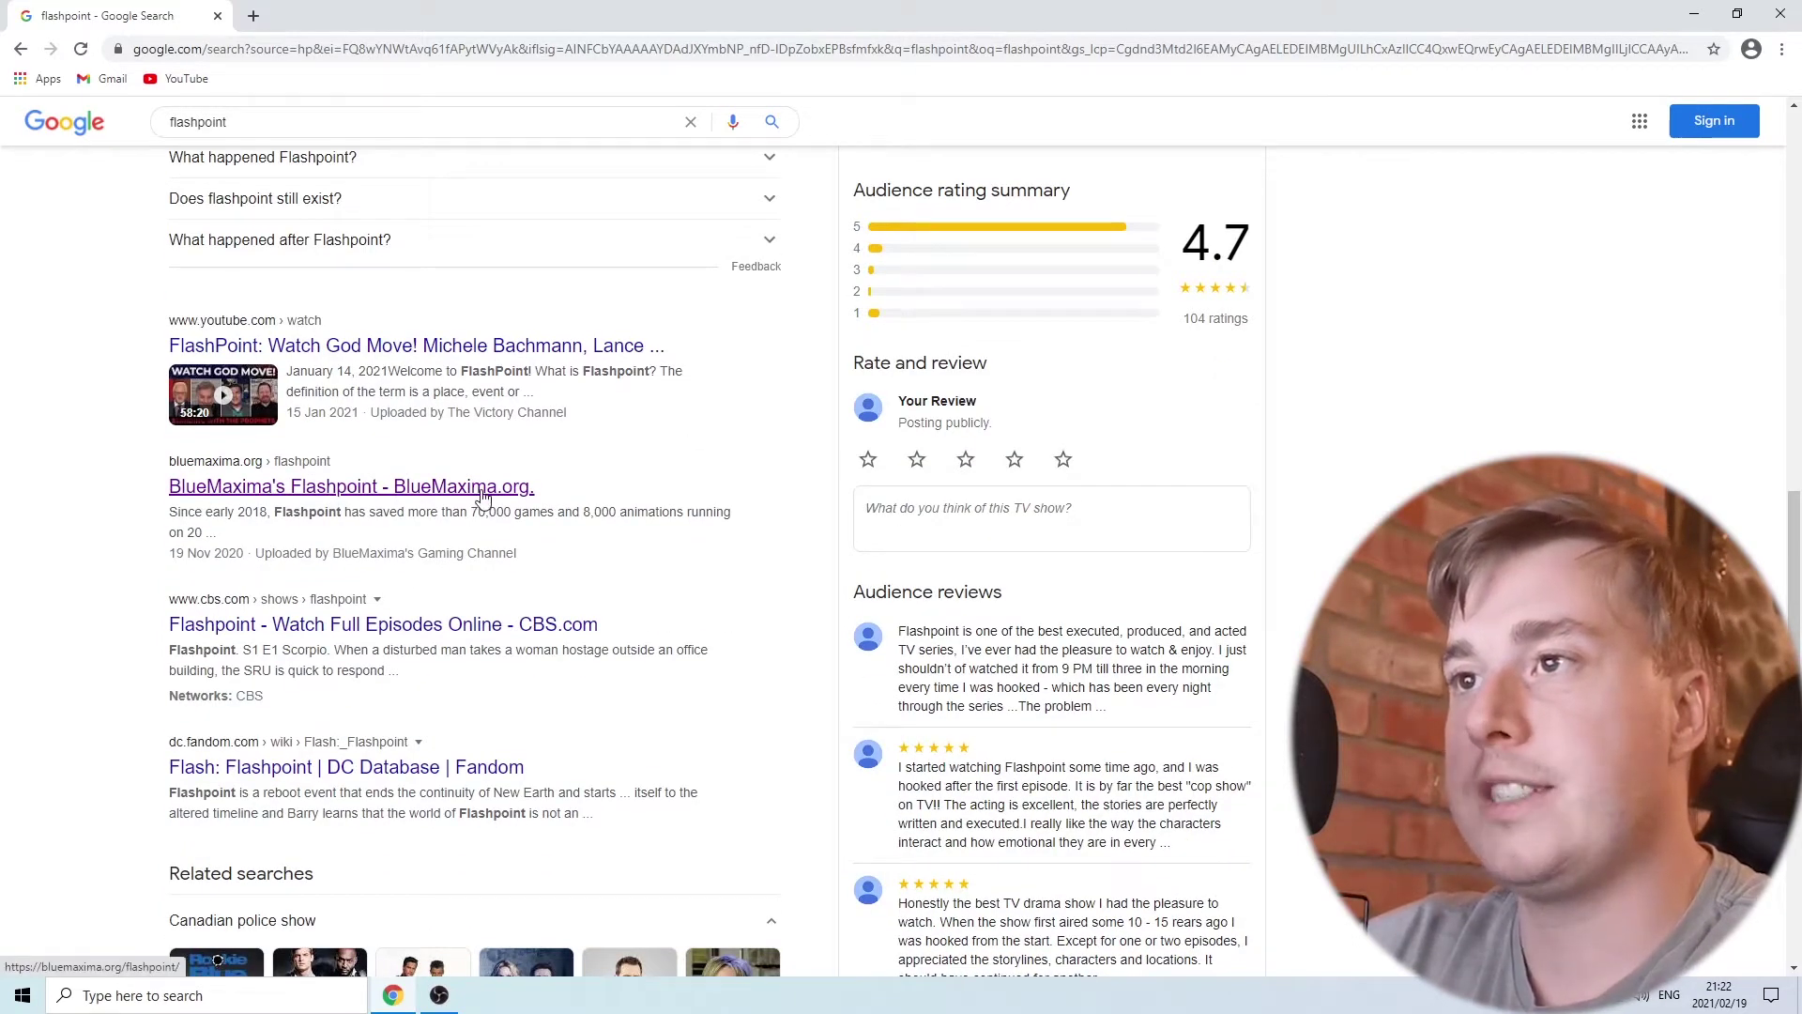
left_click(483, 489)
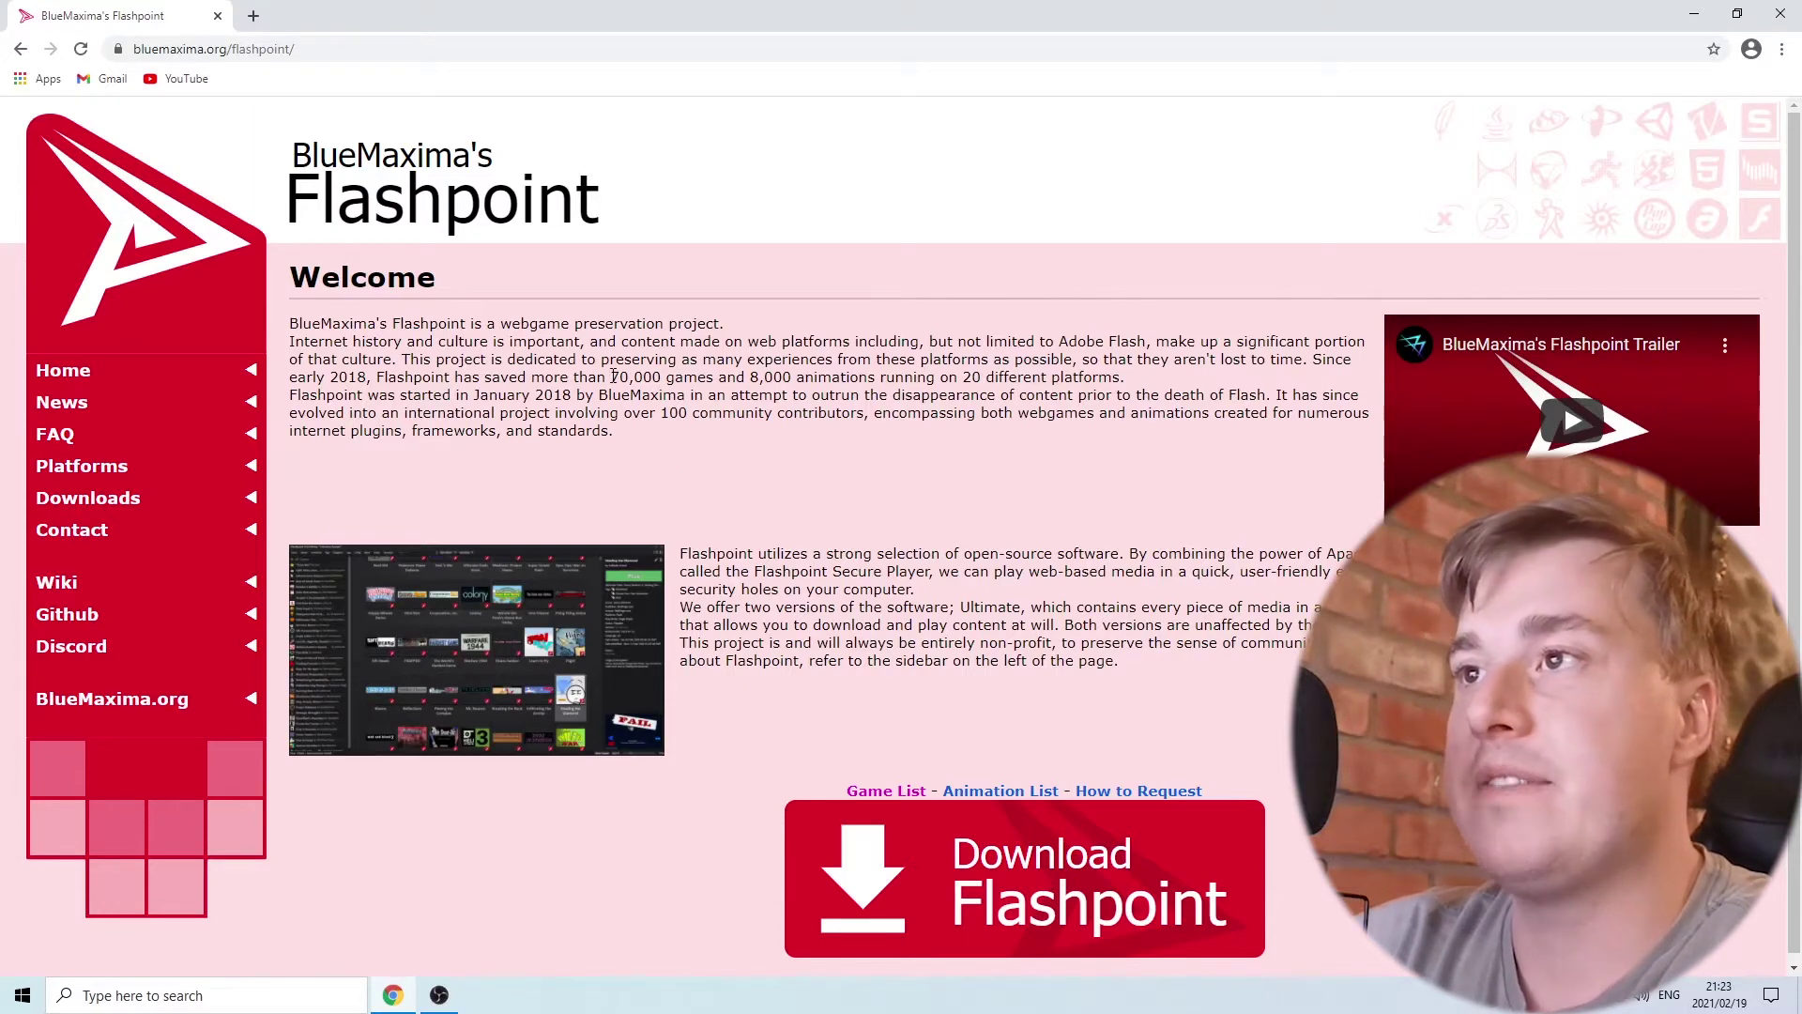
Review the welcome text about saved games and animations, and browse the Game List in a new tab.
left_click_drag(613, 376, 864, 376)
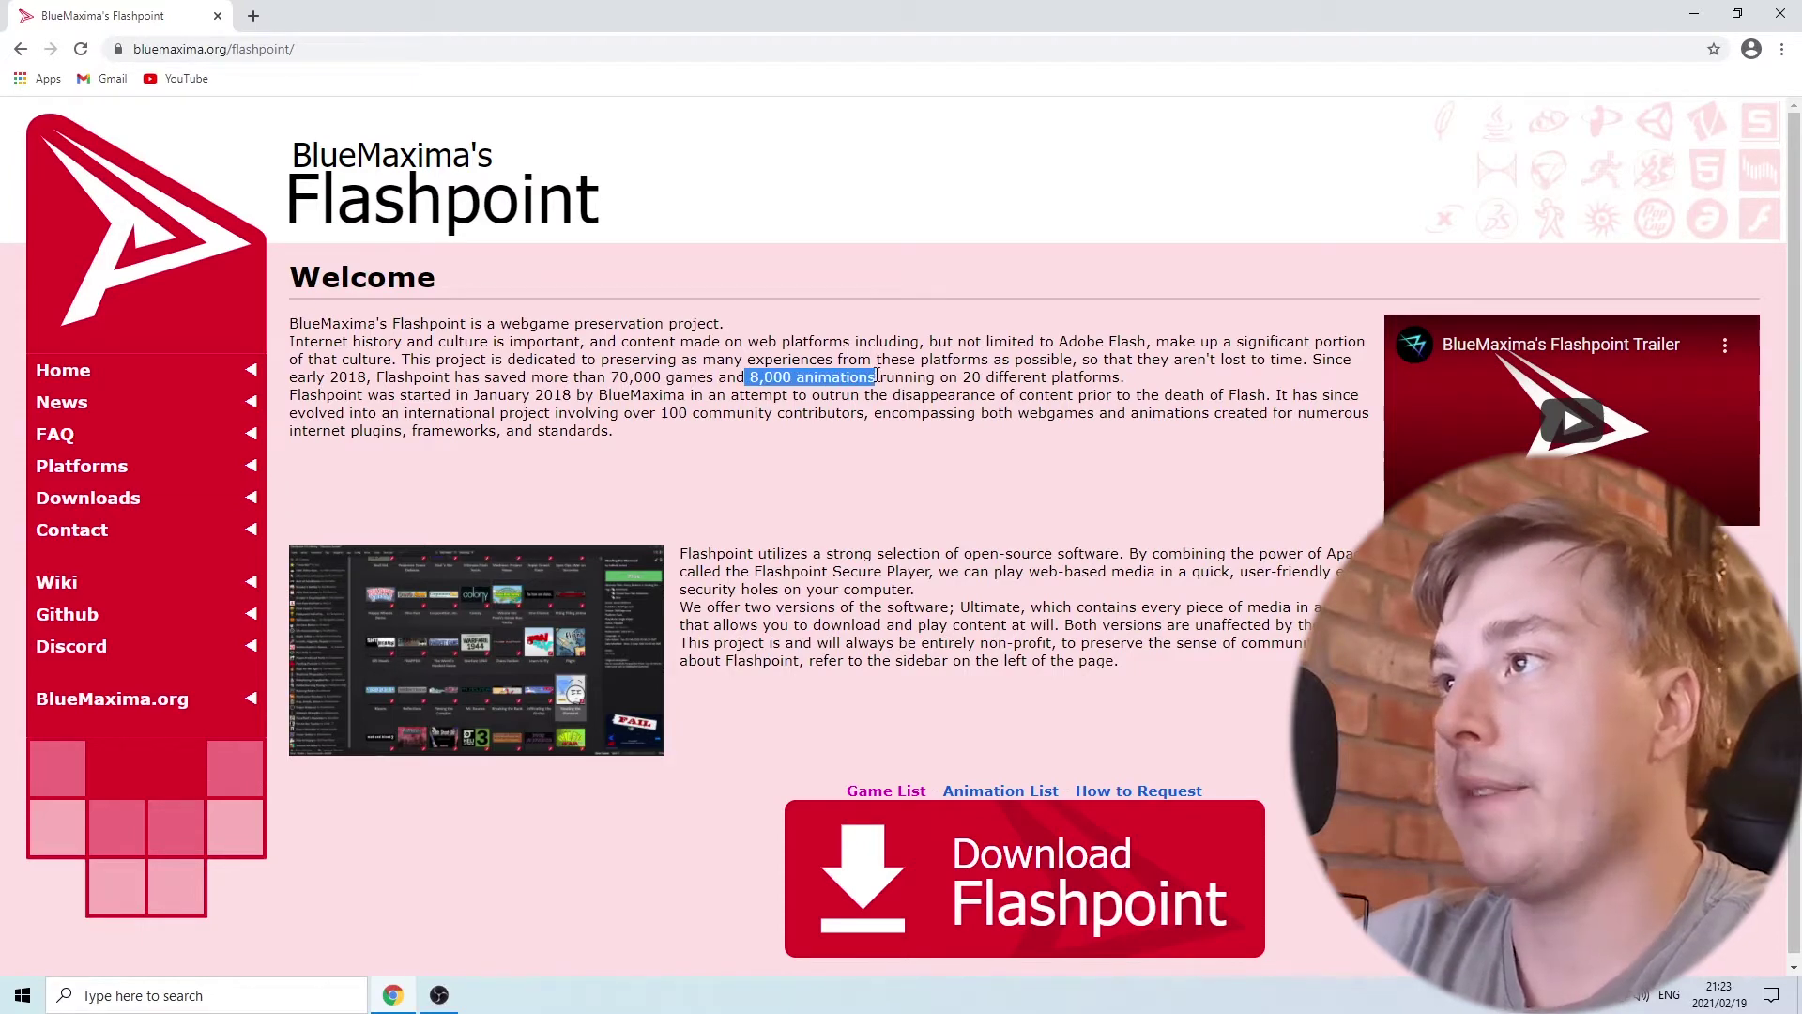
left_click(878, 377)
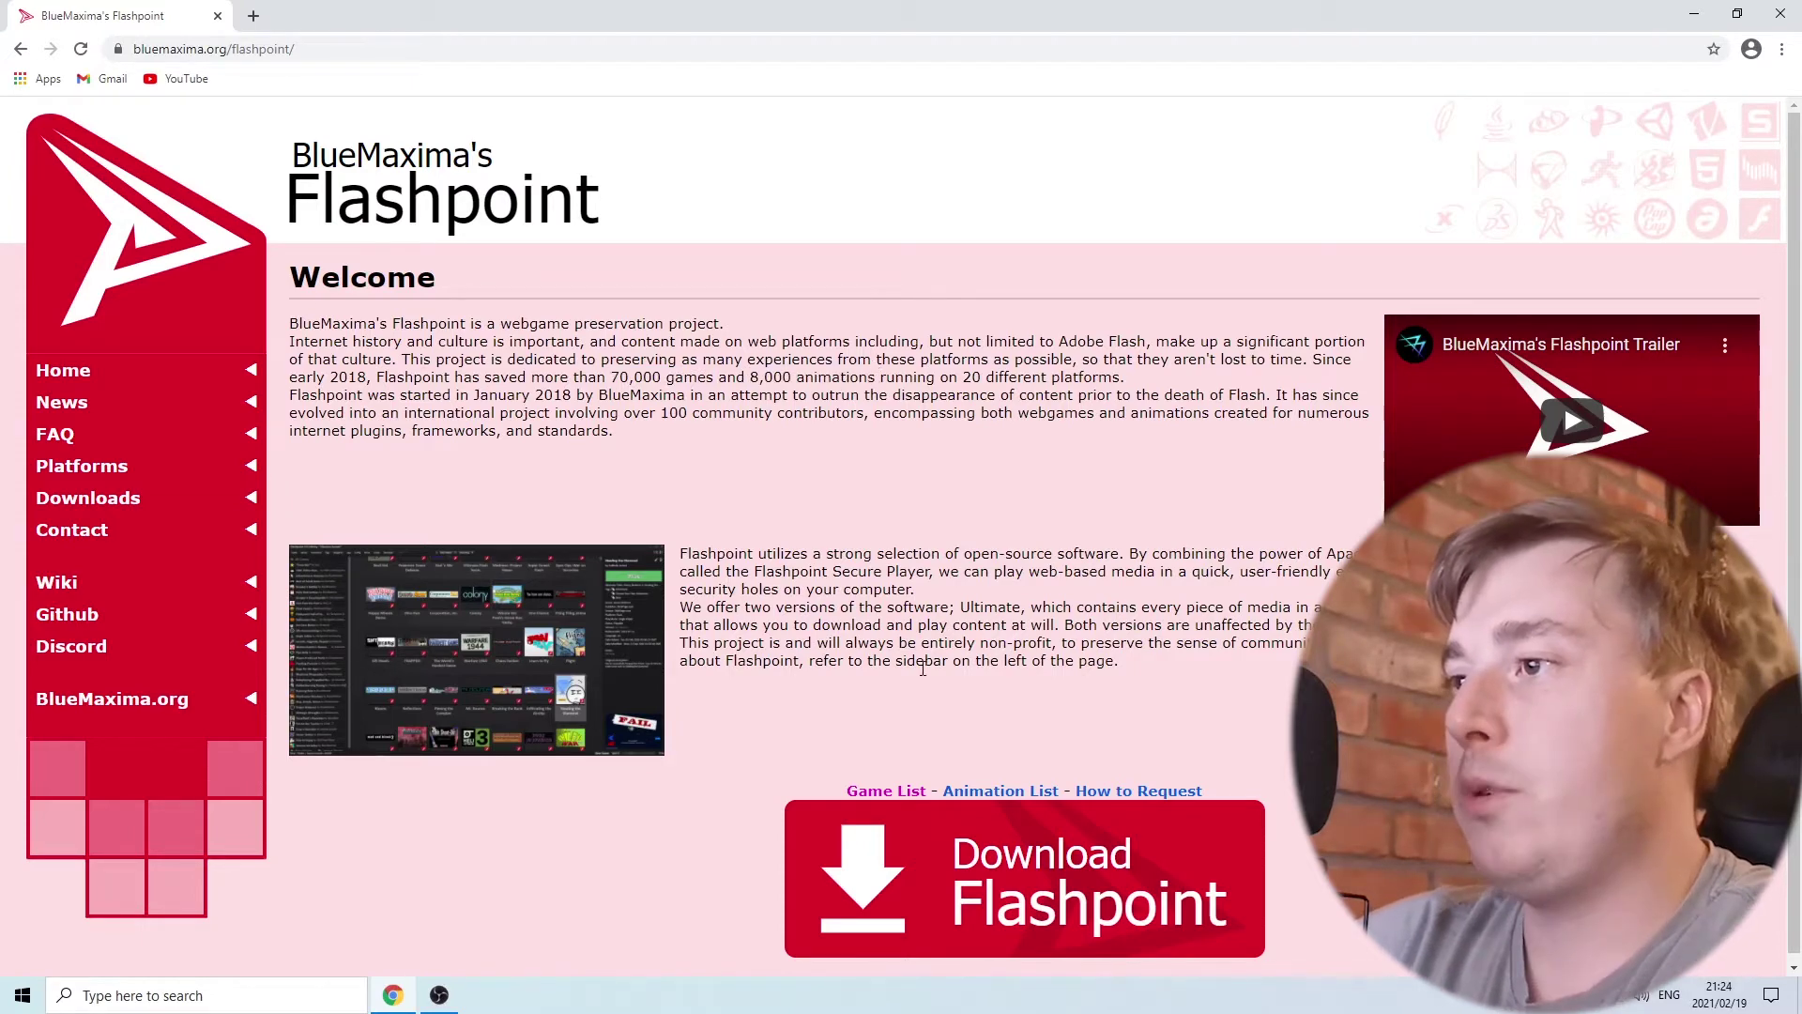
right_click(890, 796)
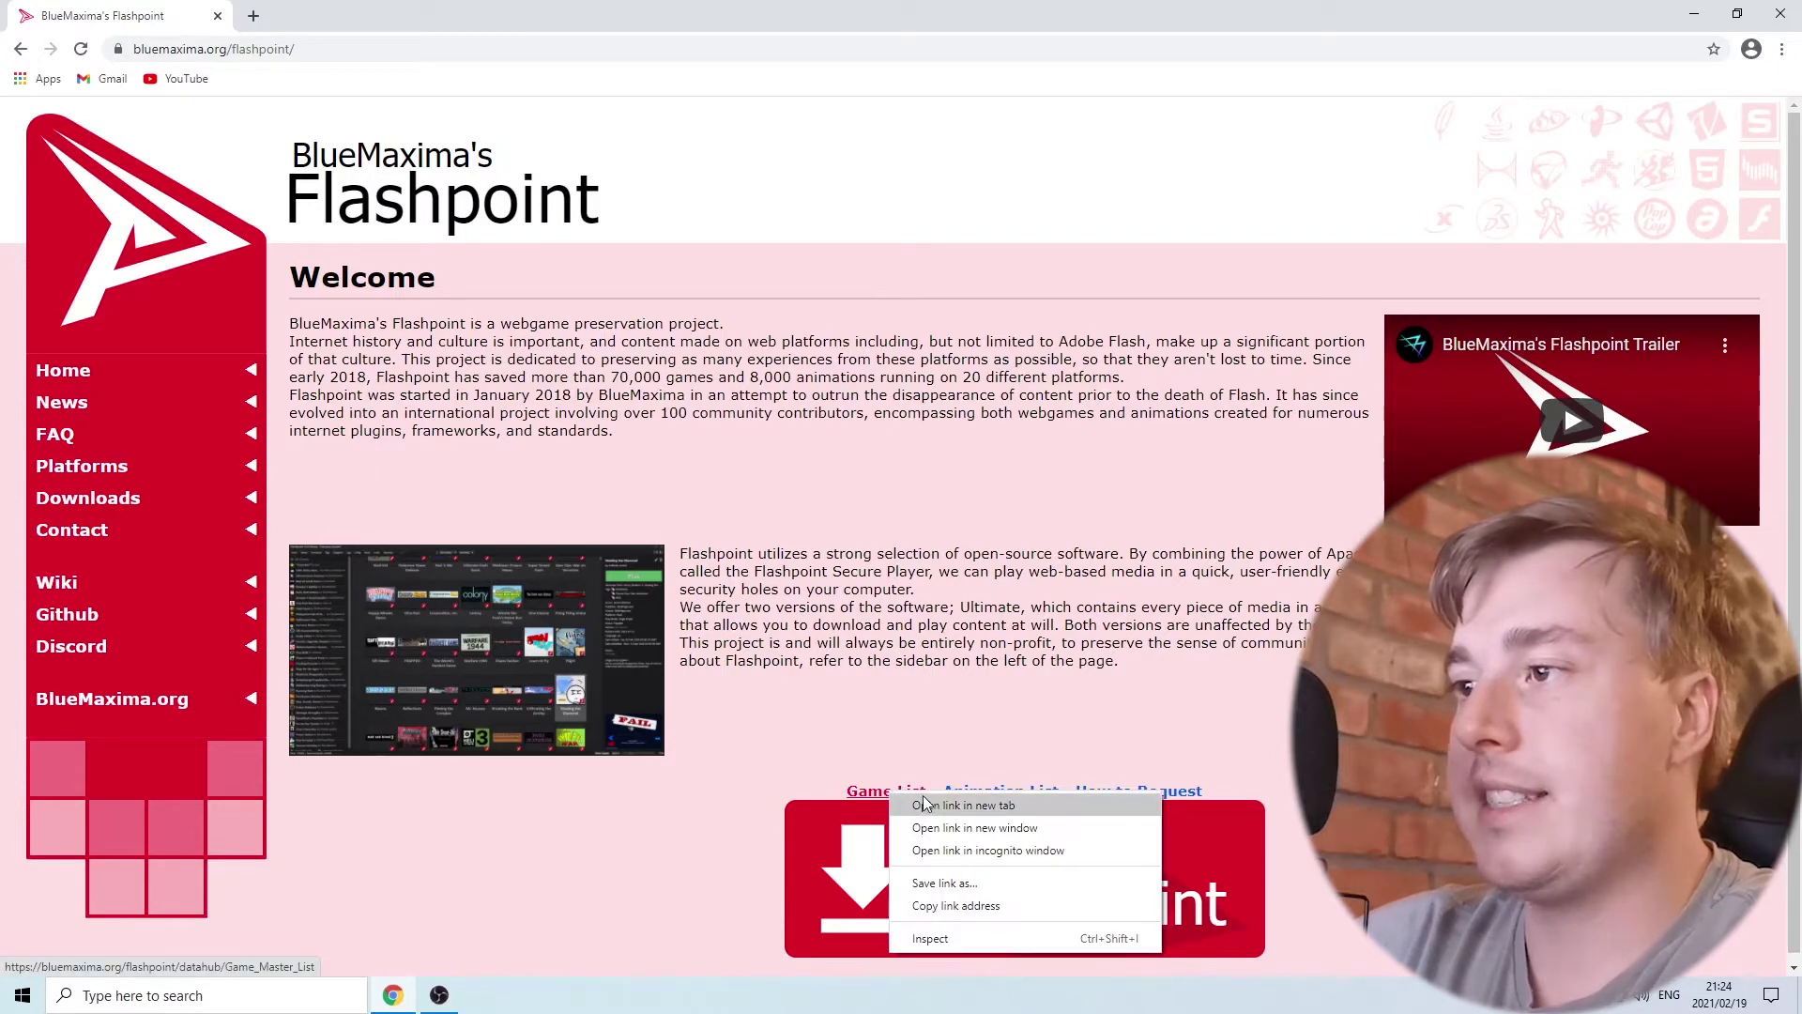
left_click(939, 808)
left_click(392, 8)
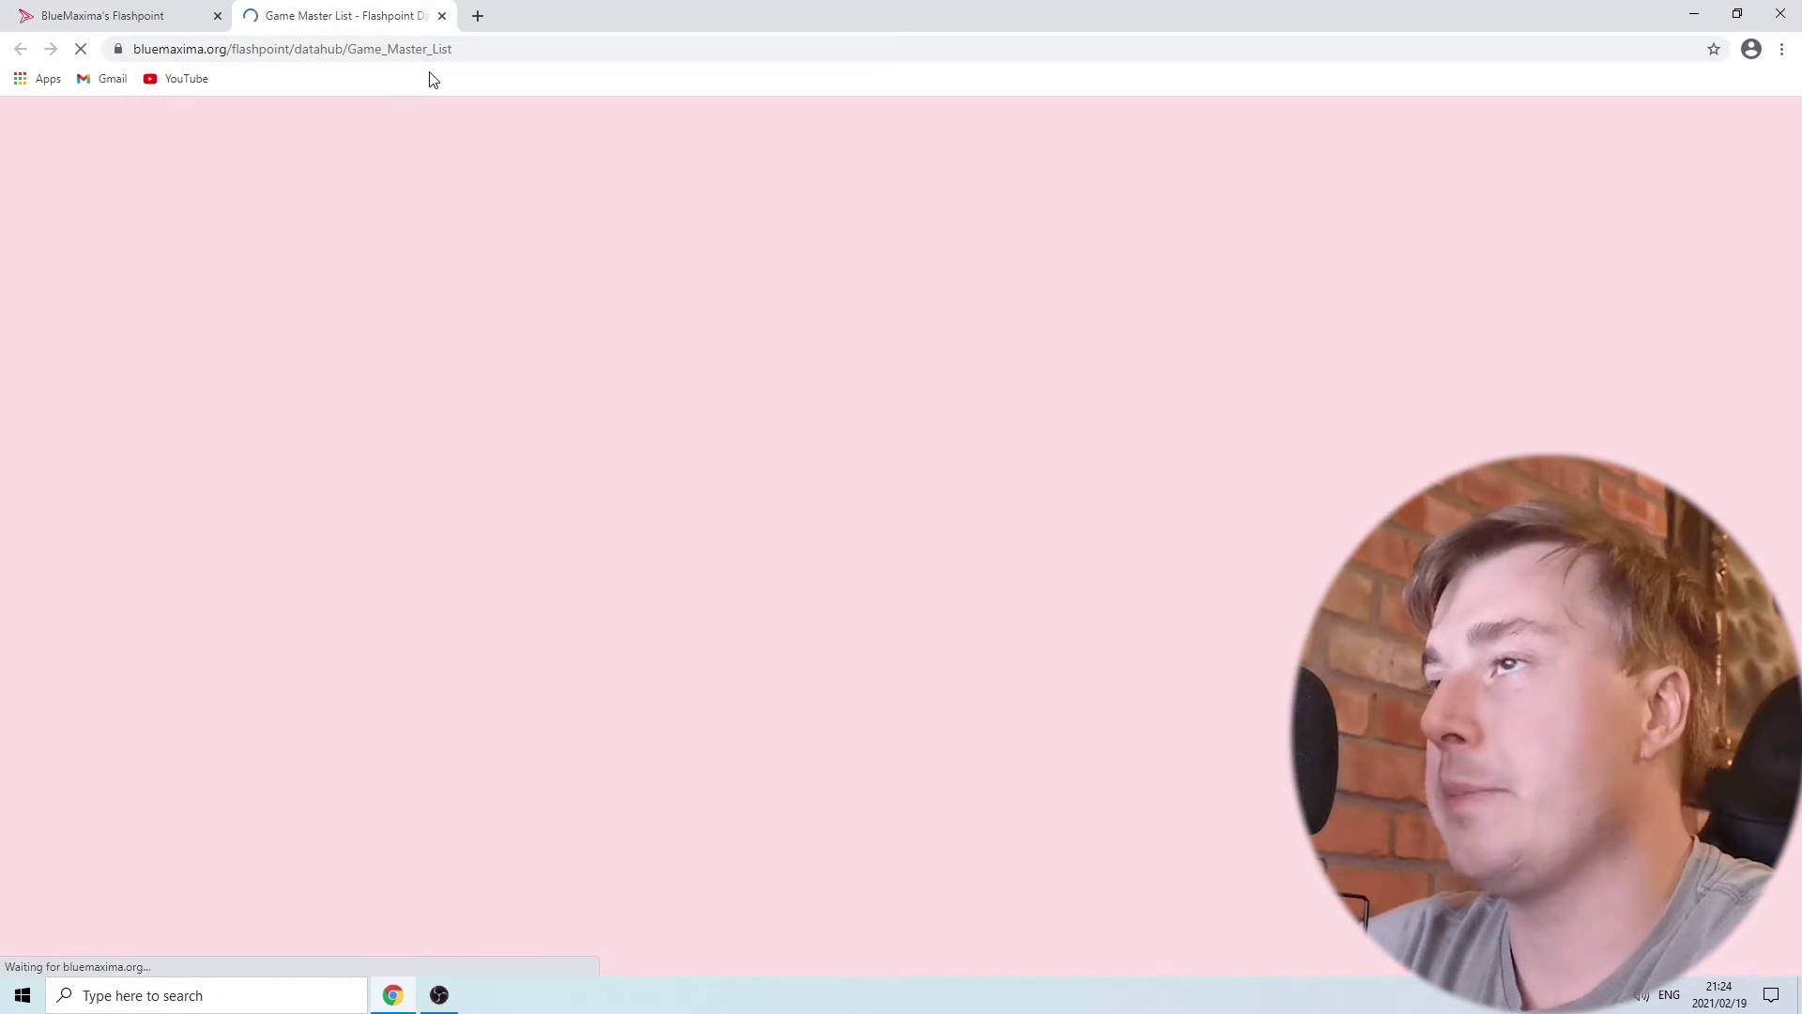
scroll(835, 432, "down", 10)
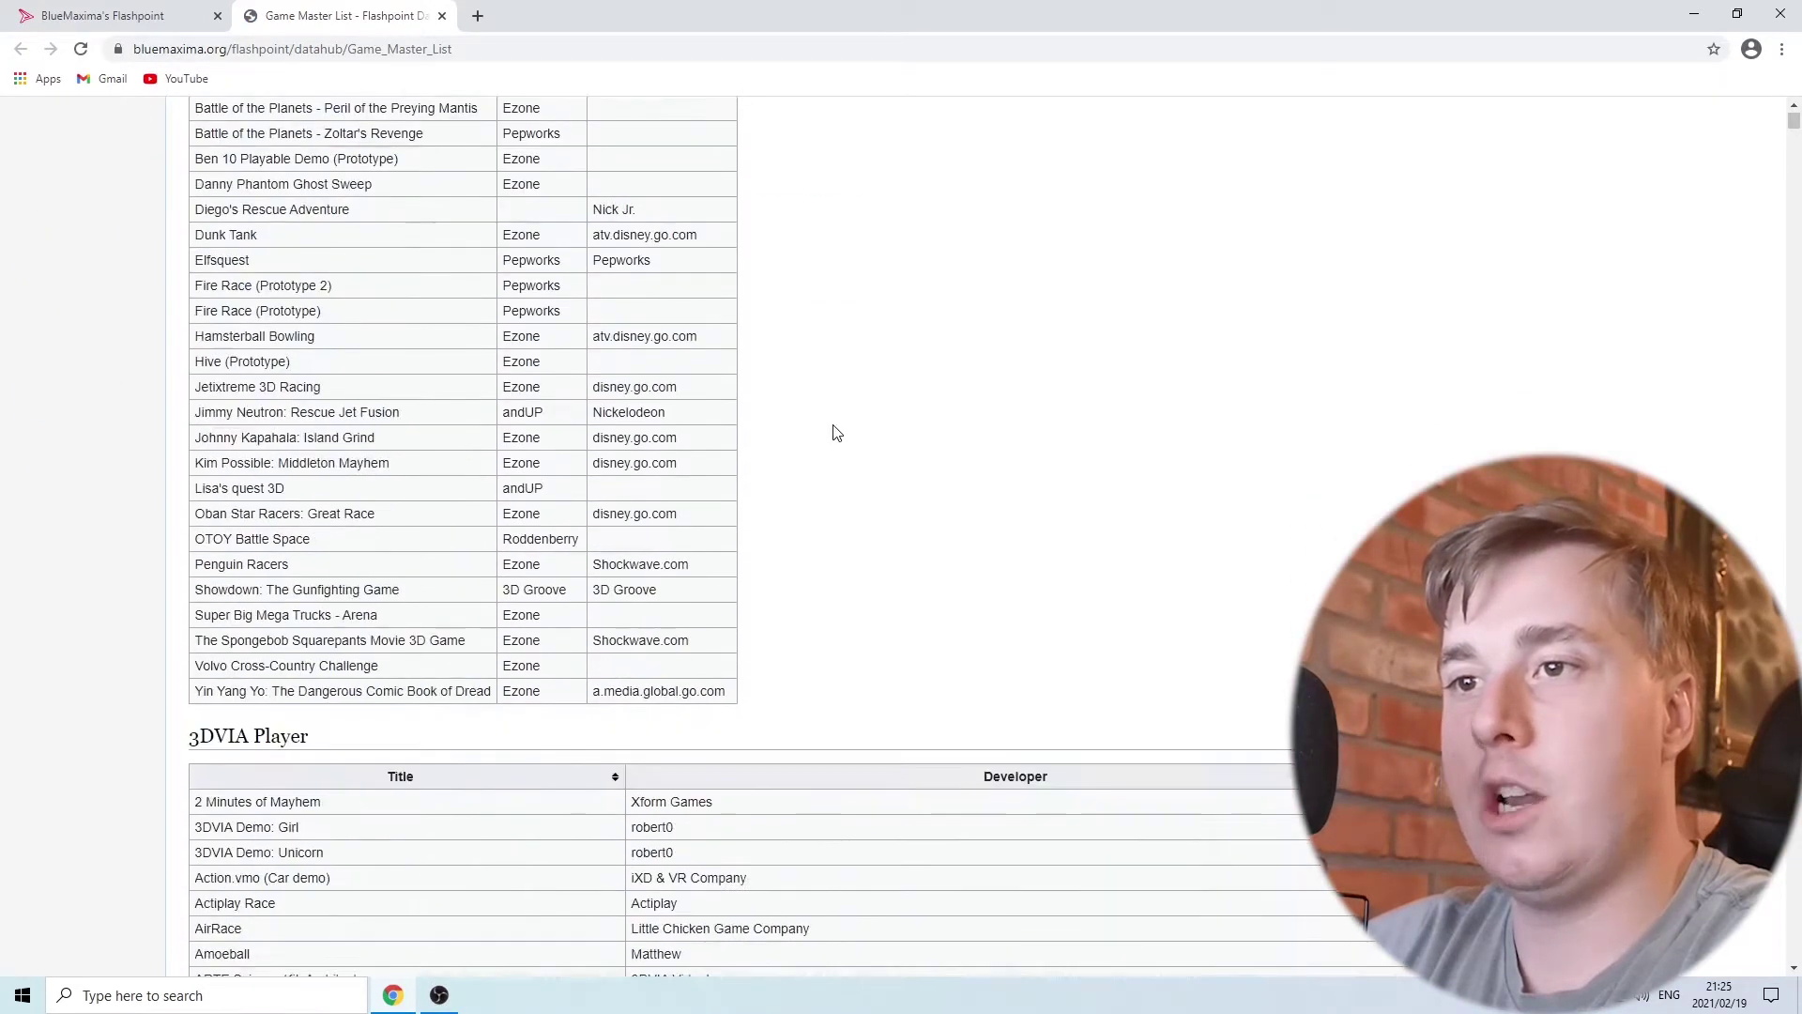
scroll(835, 432, "down", 20)
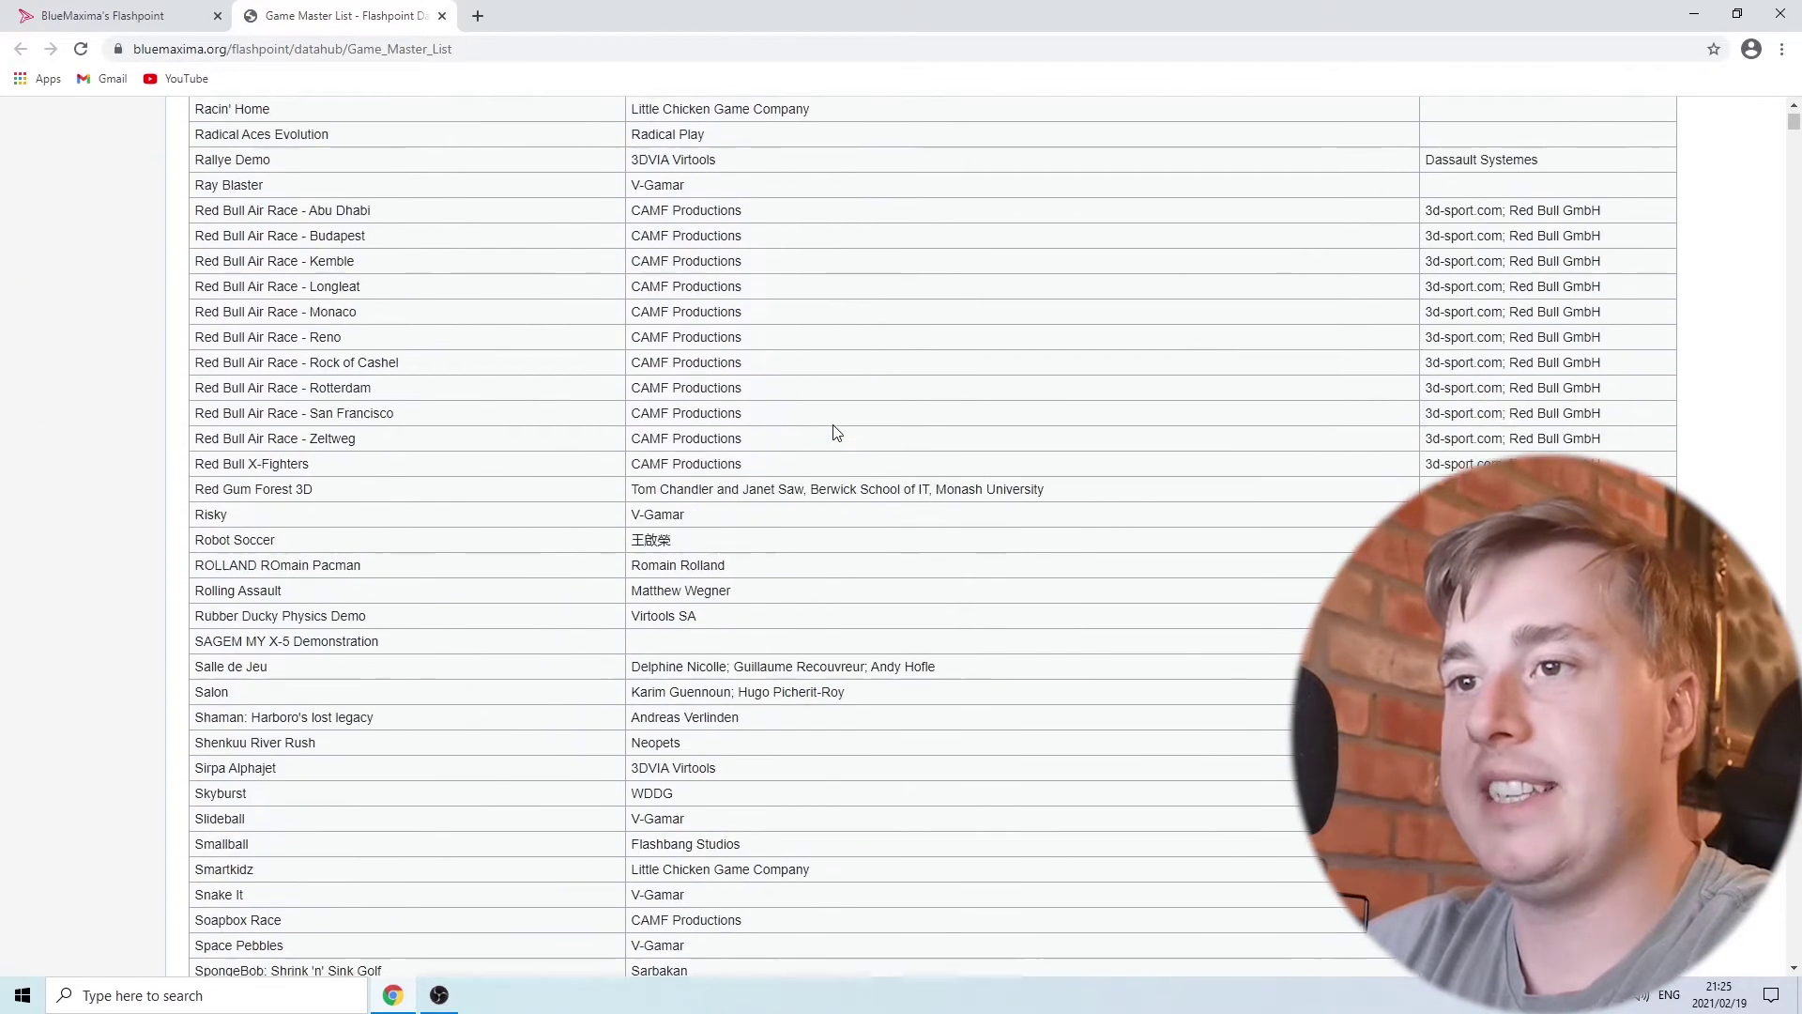
scroll(836, 432, "up", 20)
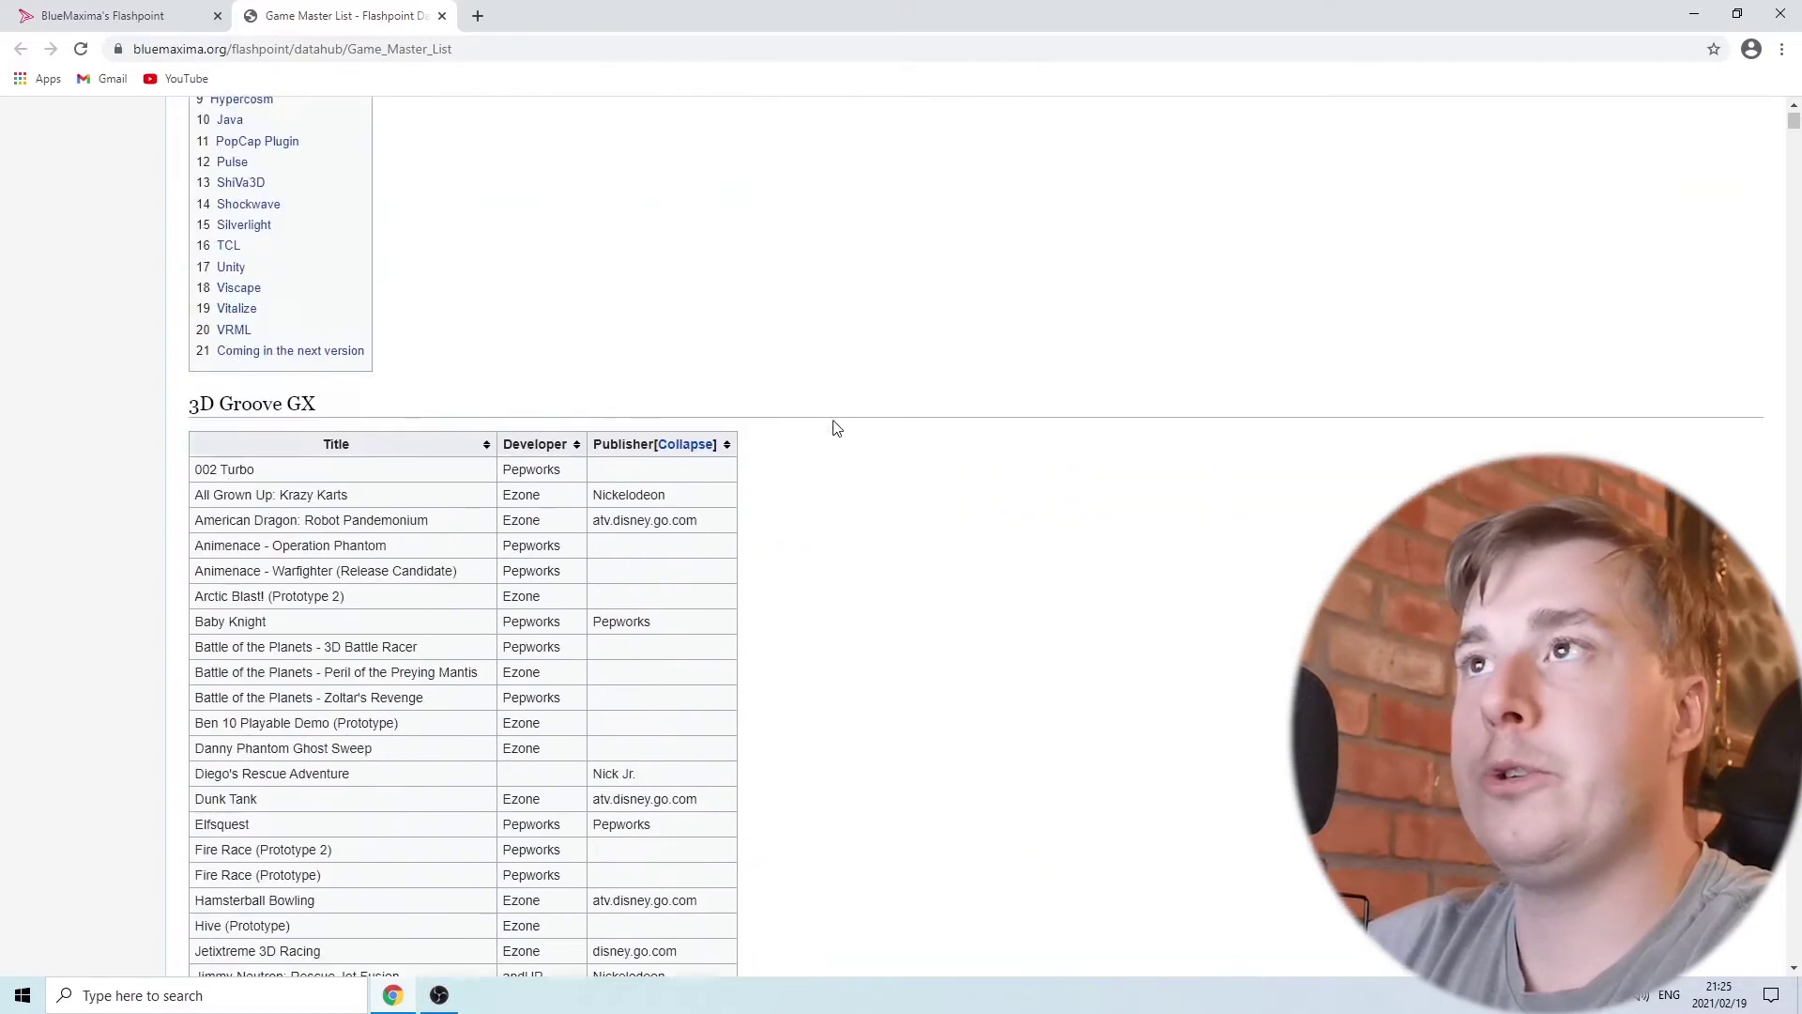
scroll(836, 429, "up", 8)
Return to the Flashpoint home page, open its downloads page and check the file size of Flashpoint Ultimate 9.0.
left_click(137, 9)
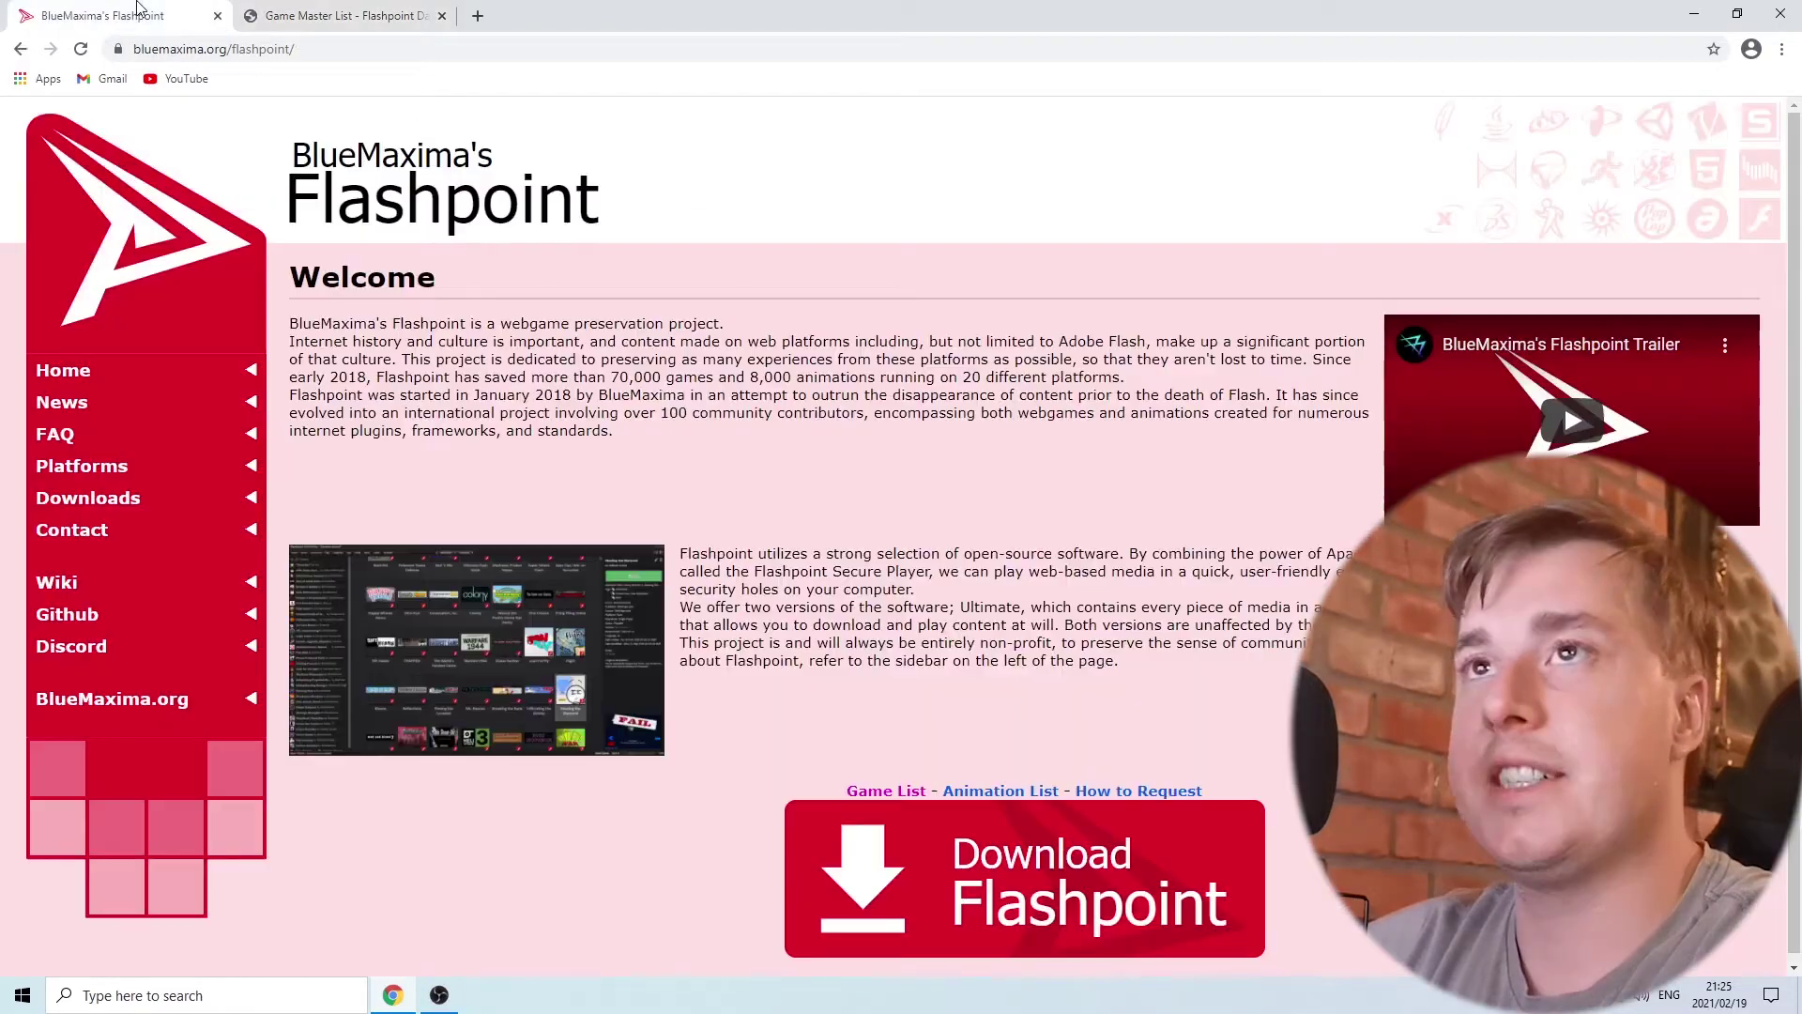
left_click(1004, 838)
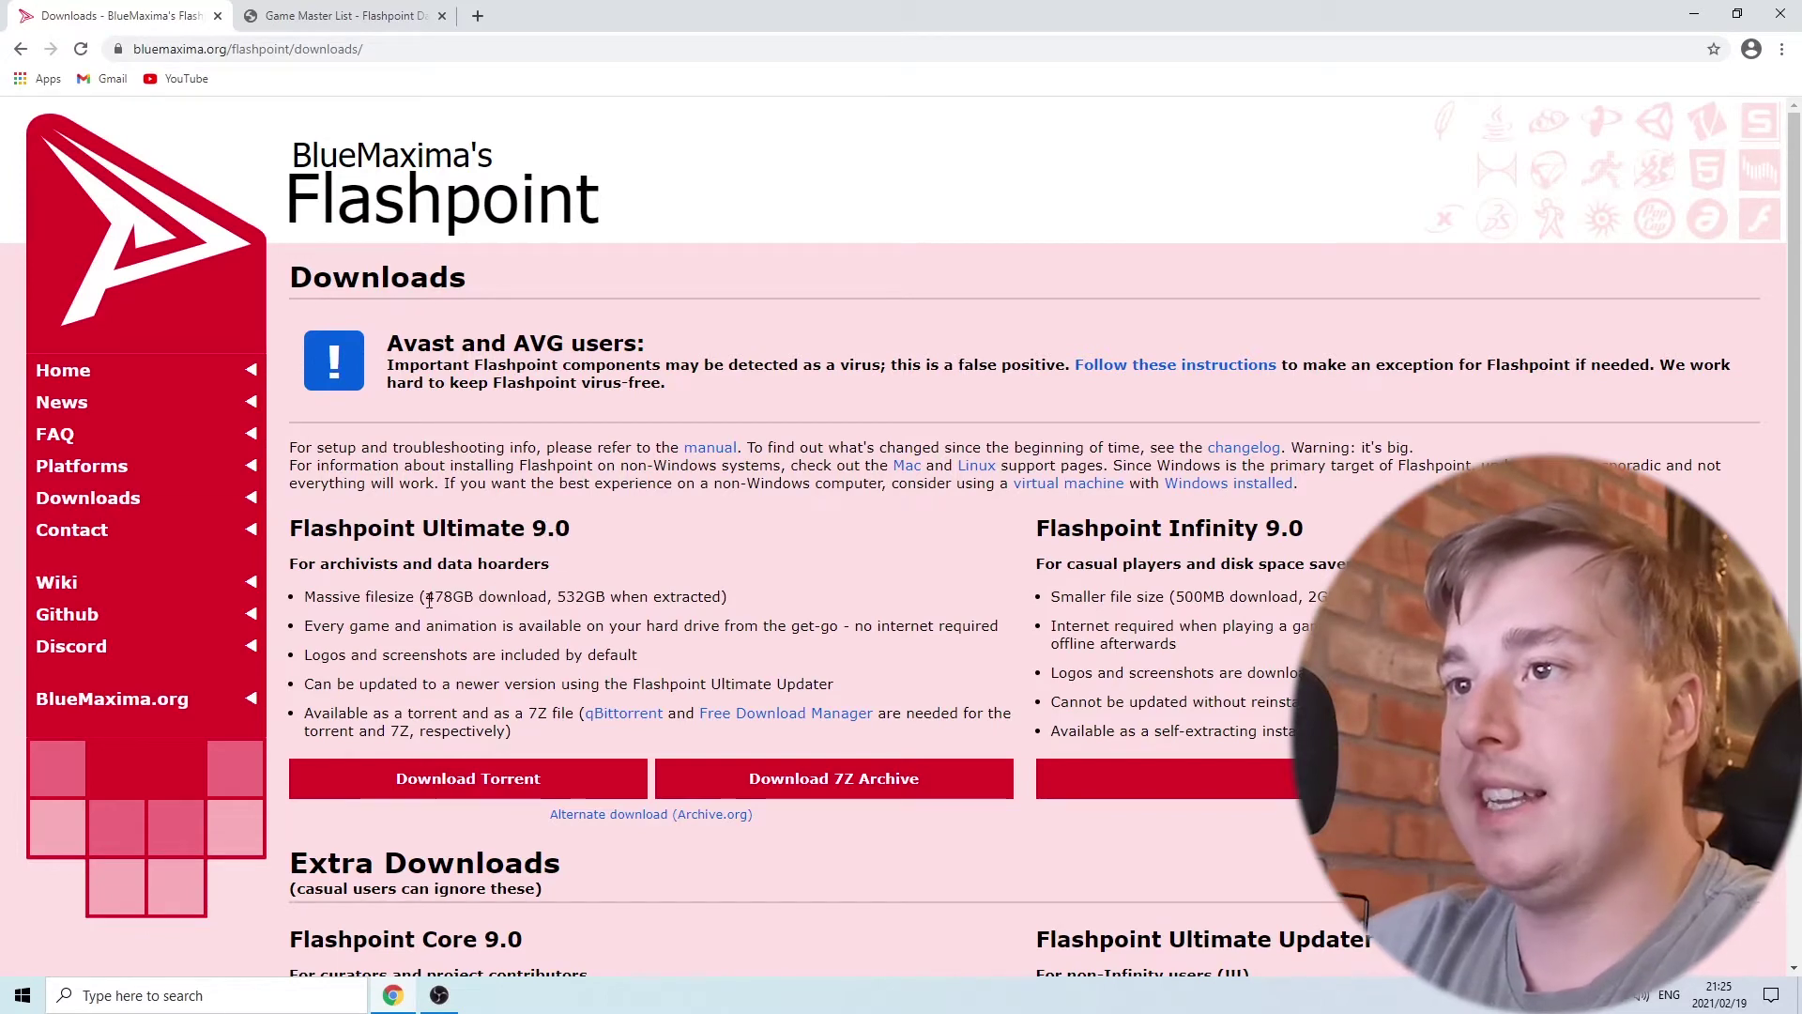
mouse_move(426, 601)
left_mouse_down()
mouse_move(482, 602)
mouse_move(426, 601)
mouse_move(447, 602)
left_mouse_up()
left_click(612, 569)
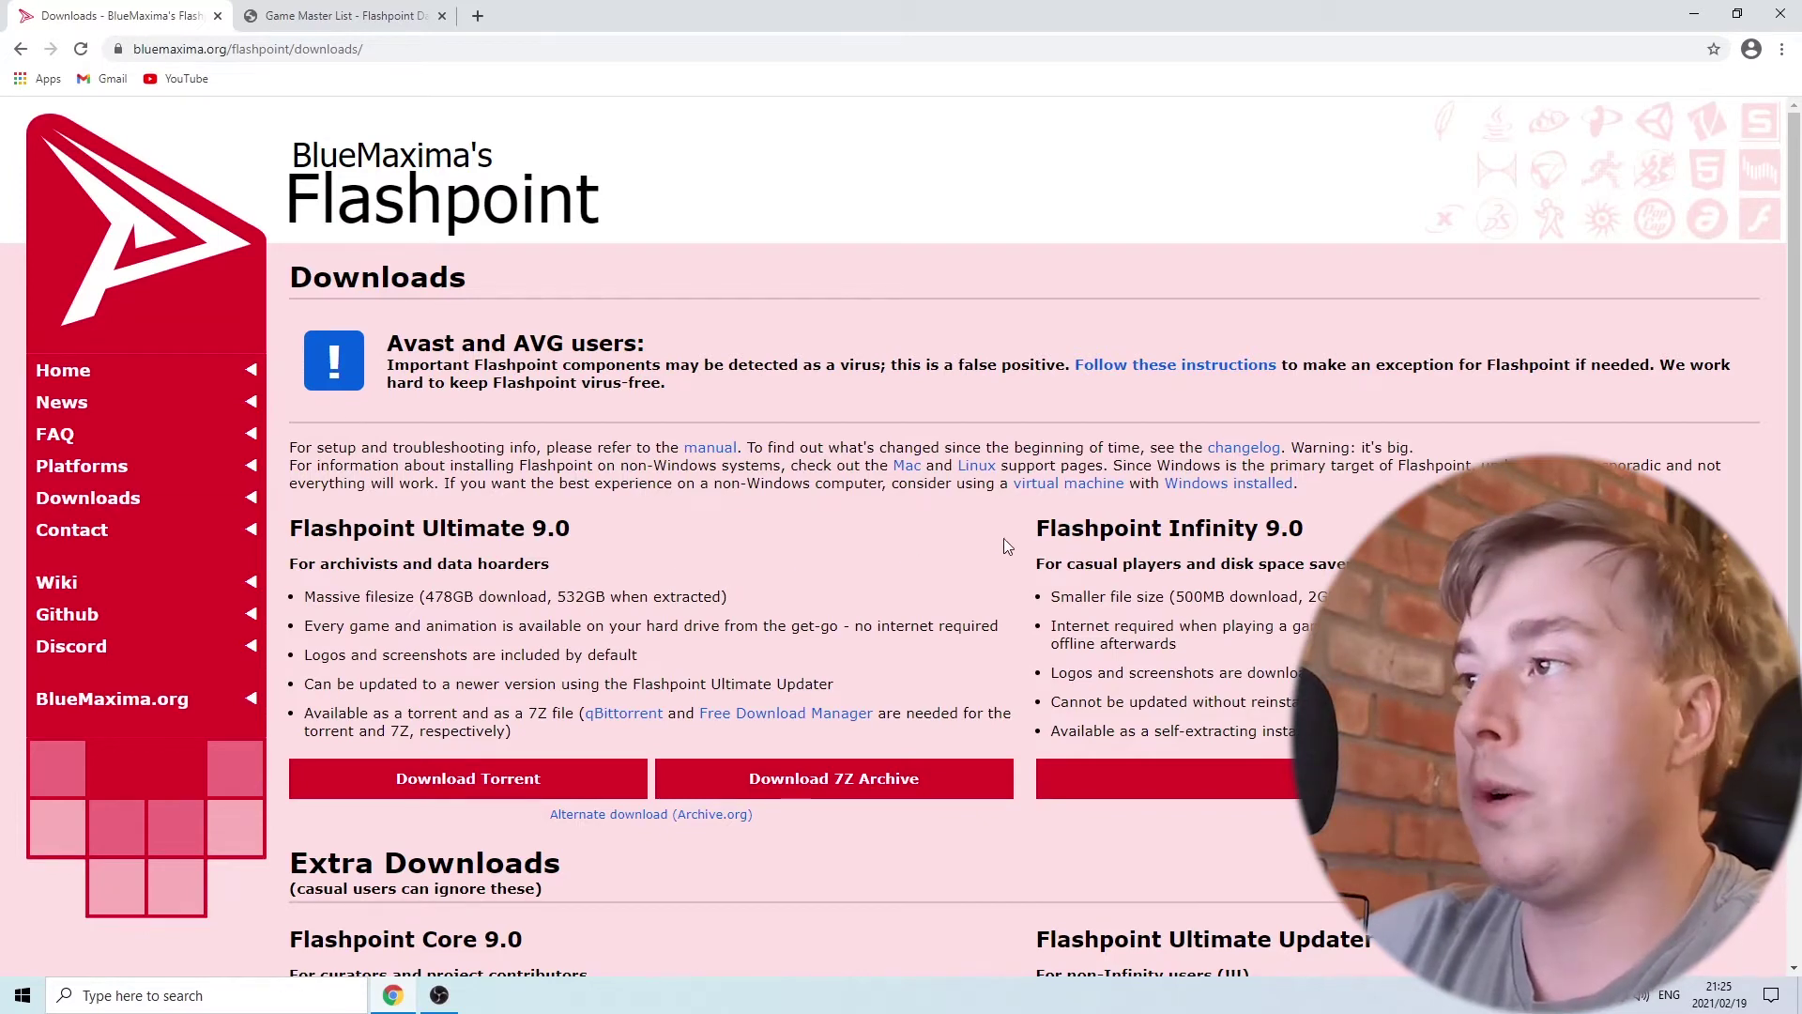
Download the self-extracting installer of Flashpoint Infinity 9.0, the version for casual players.
left_click_drag(1038, 535, 1303, 541)
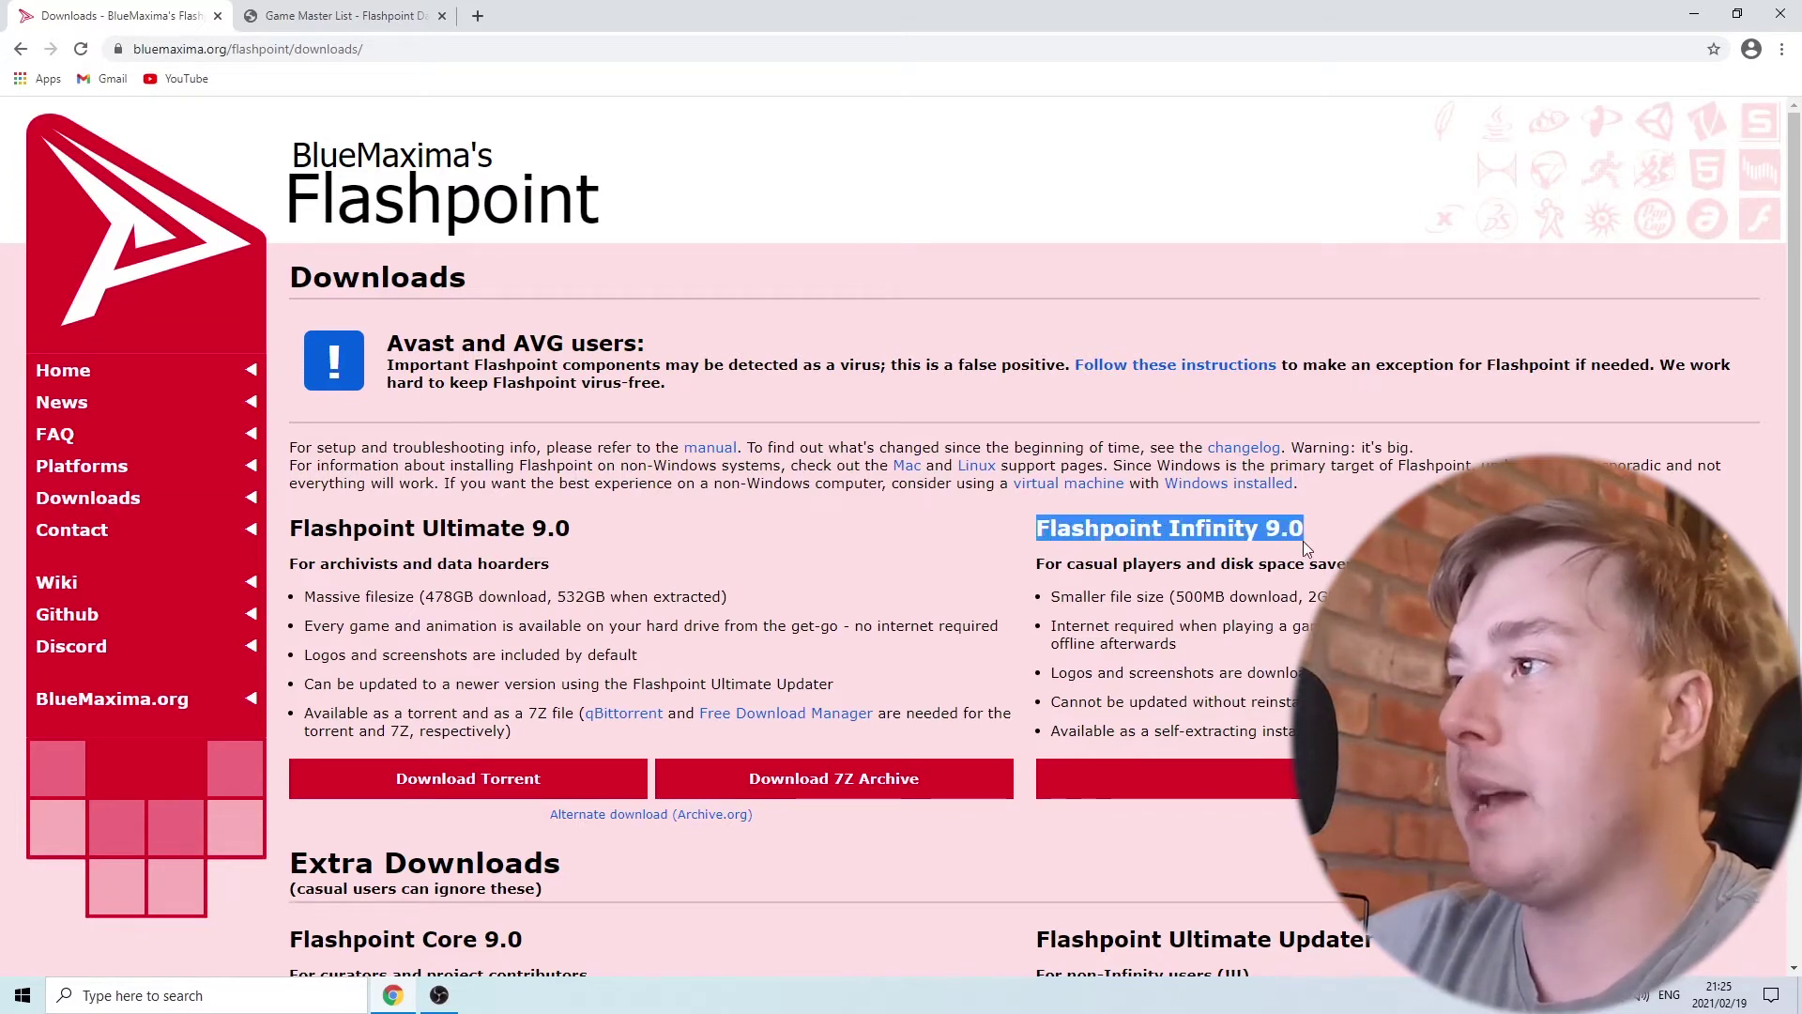
left_click(1369, 532)
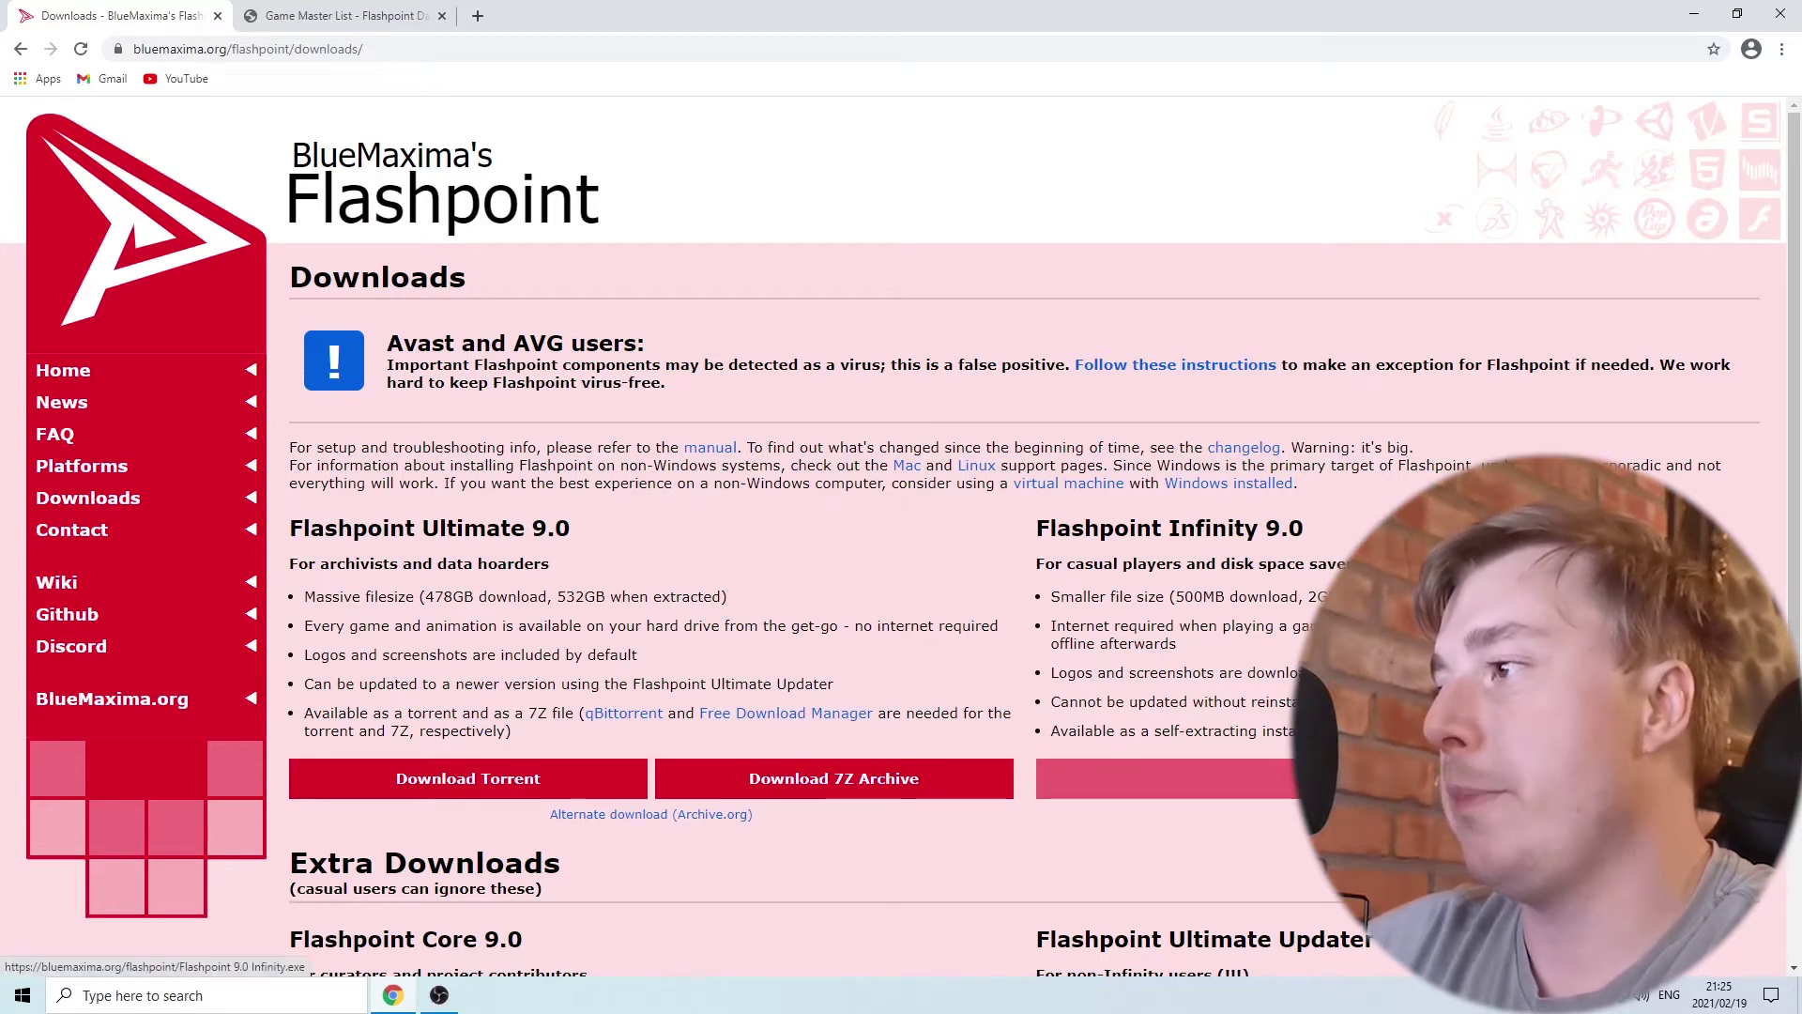
left_click(1361, 779)
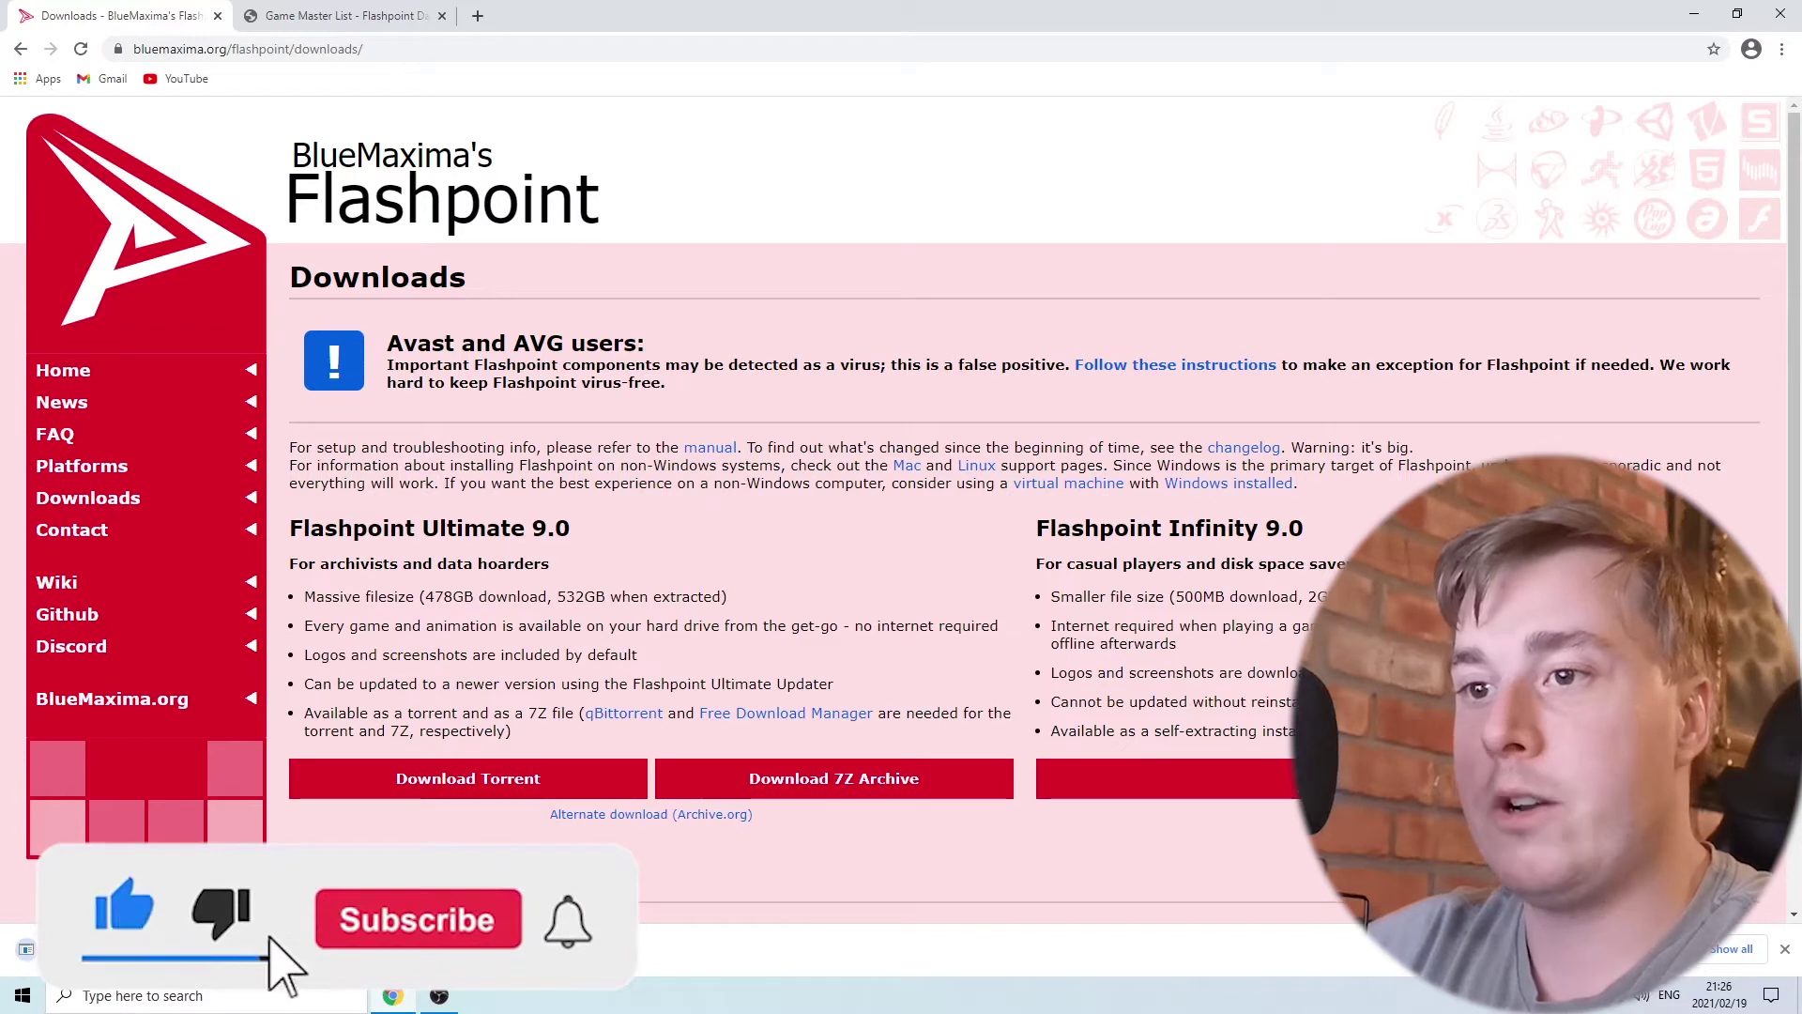
right_click(181, 943)
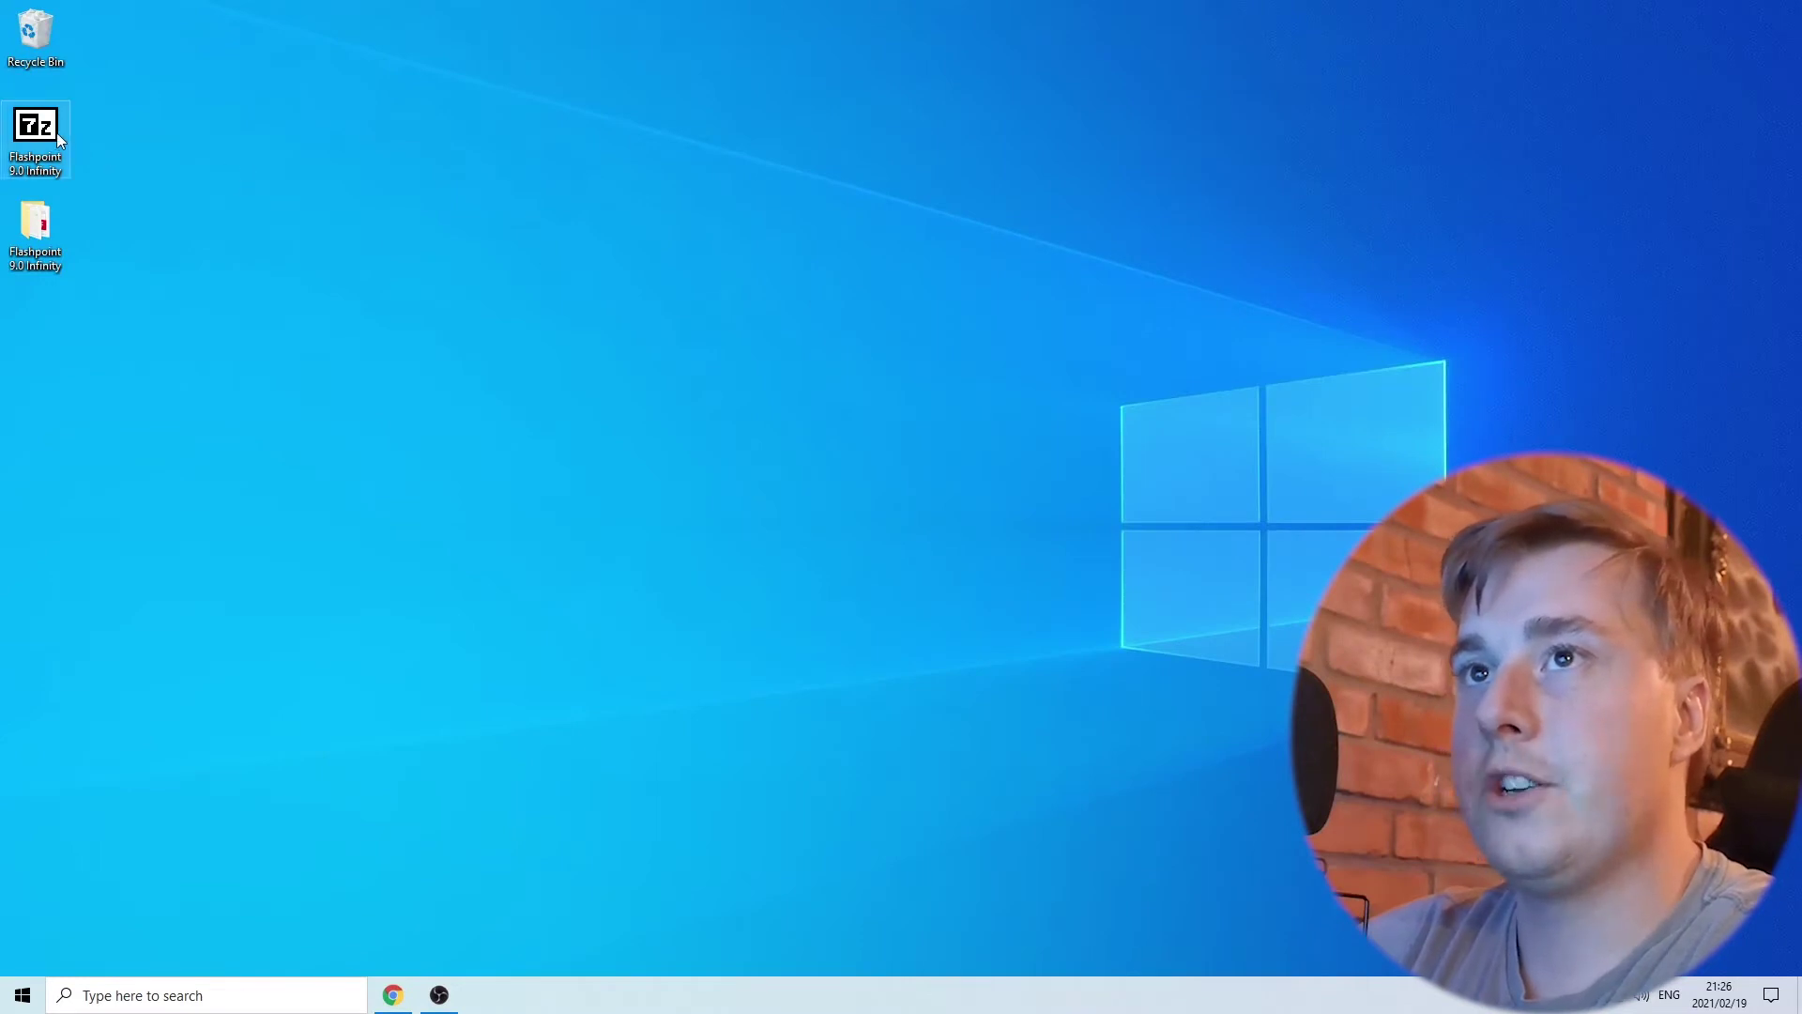
Open the extracted Flashpoint 9.0 Infinity folder on the desktop and launch the Start Flashpoint shortcut.
left_click_drag(773, 292, 924, 323)
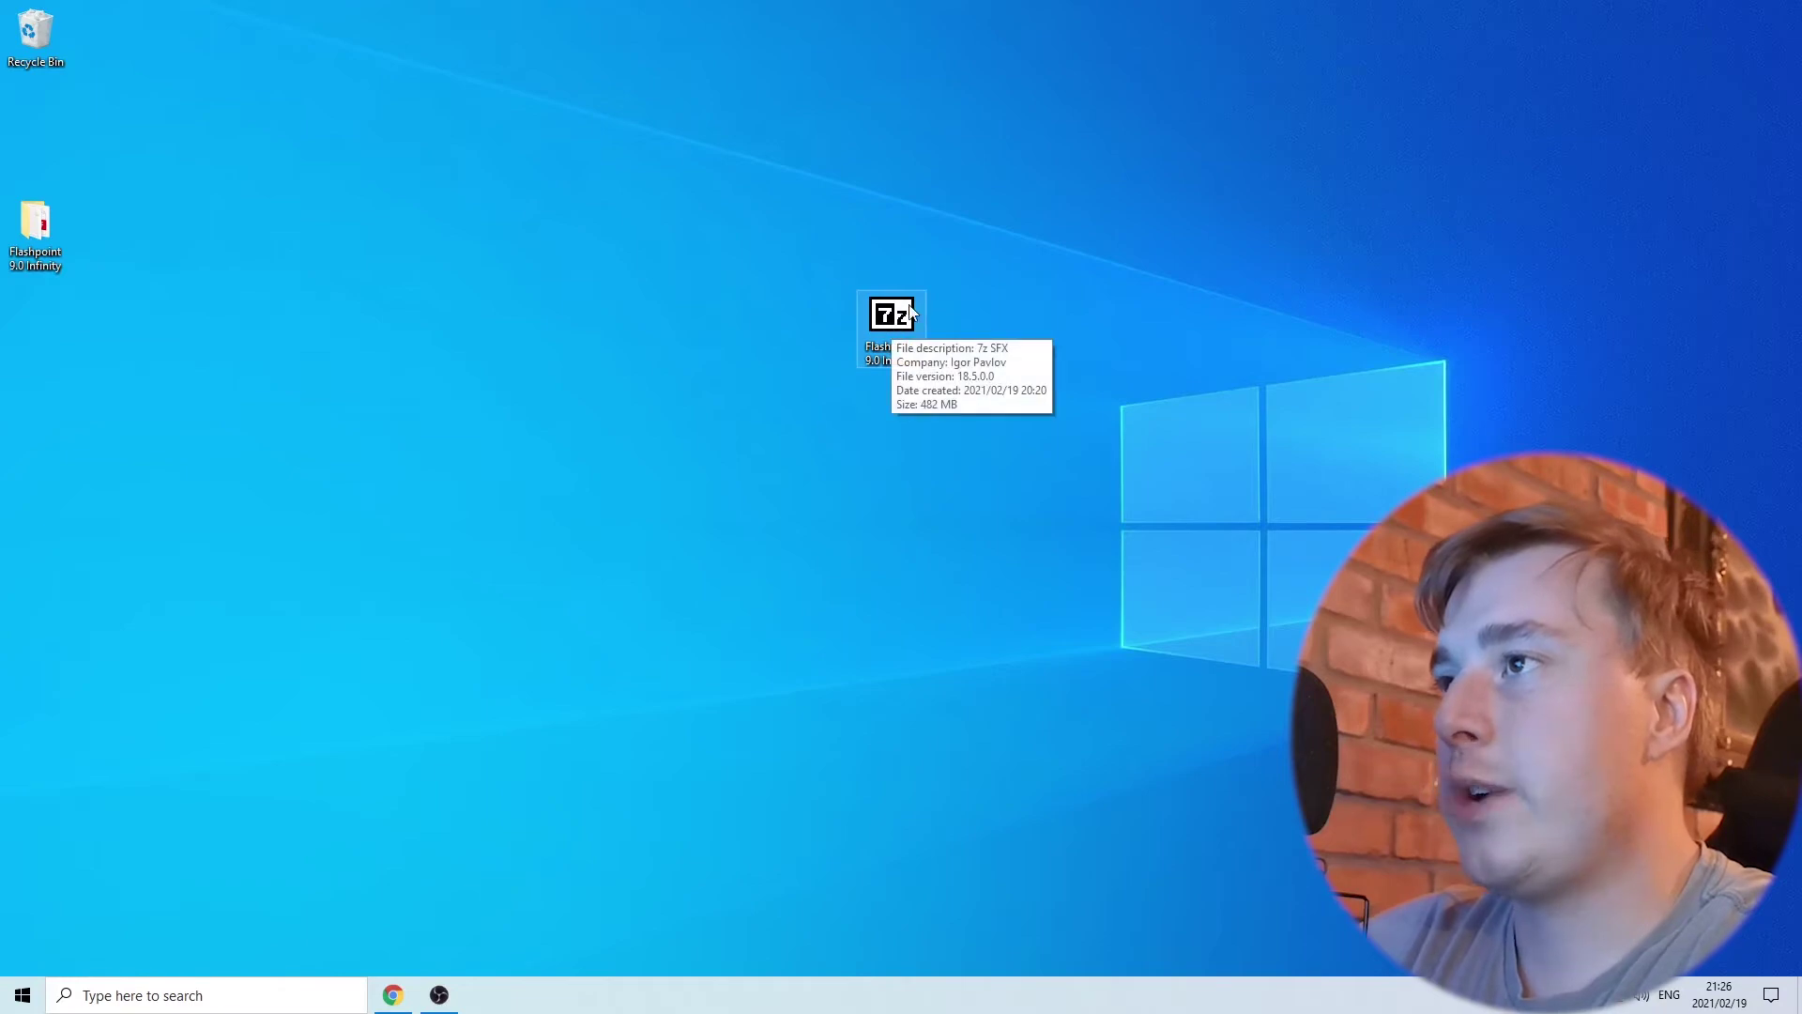
left_click_drag(895, 324, 40, 135)
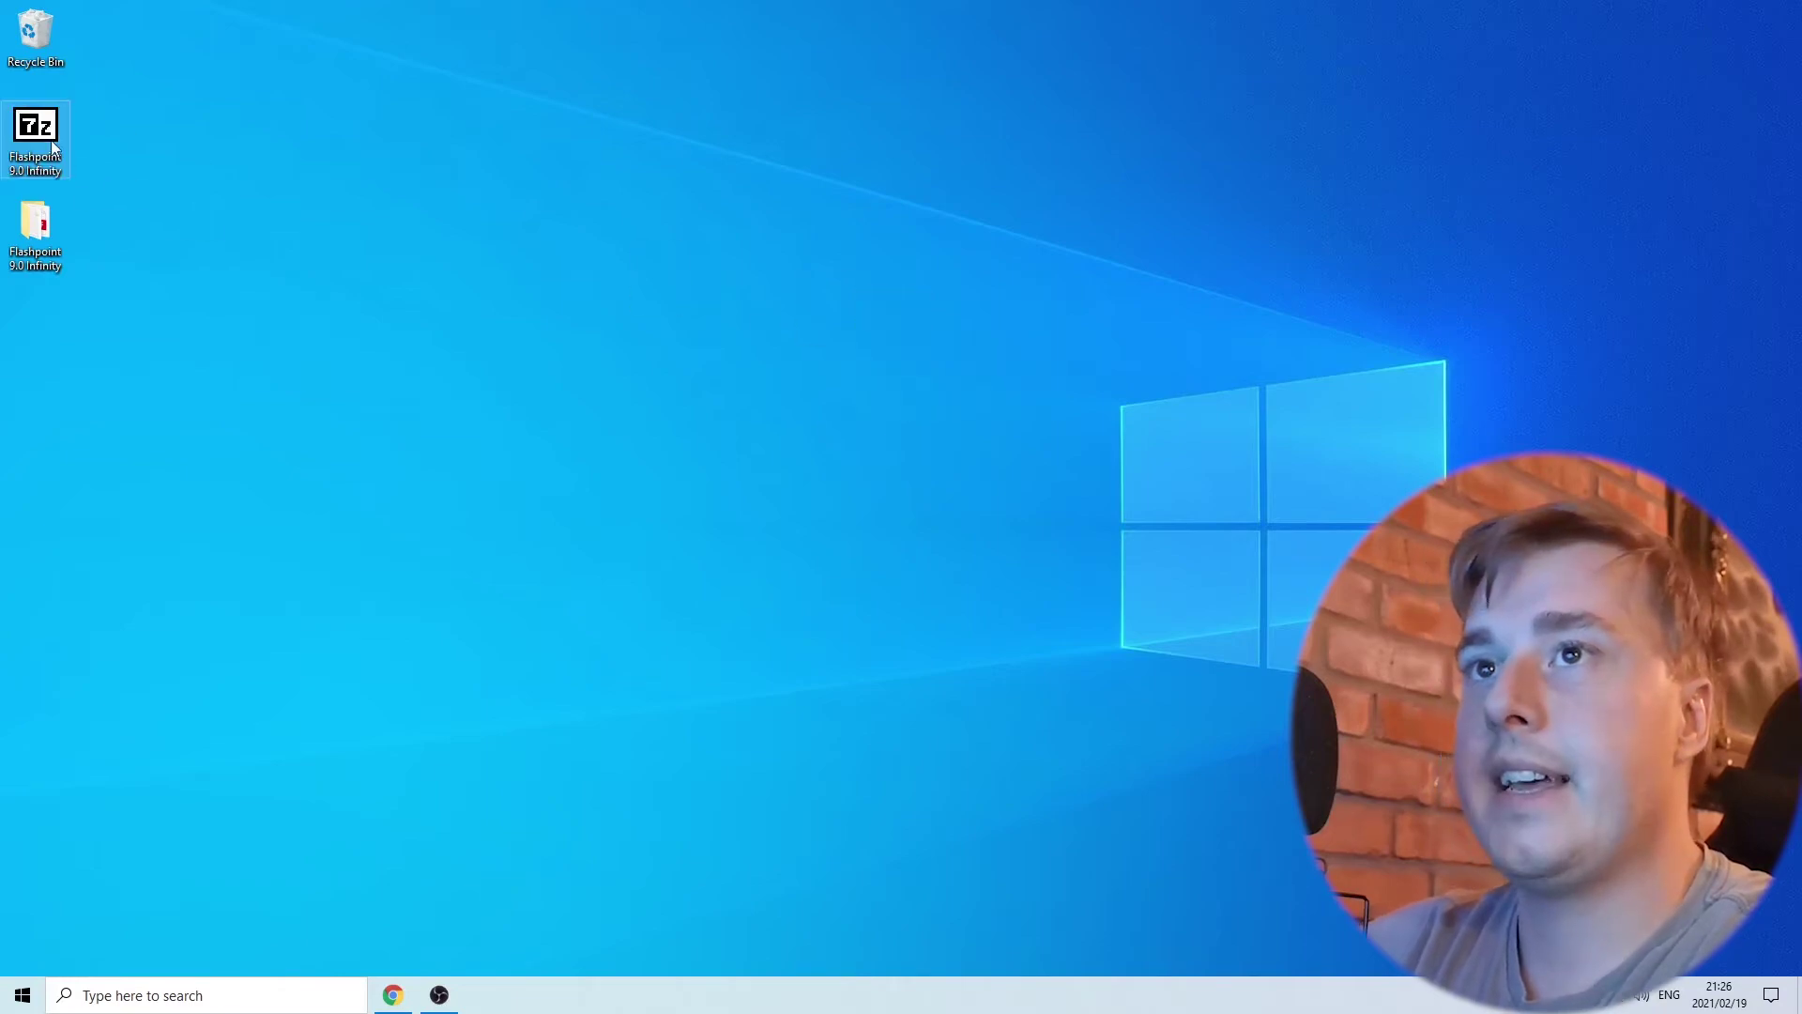
double_click(37, 226)
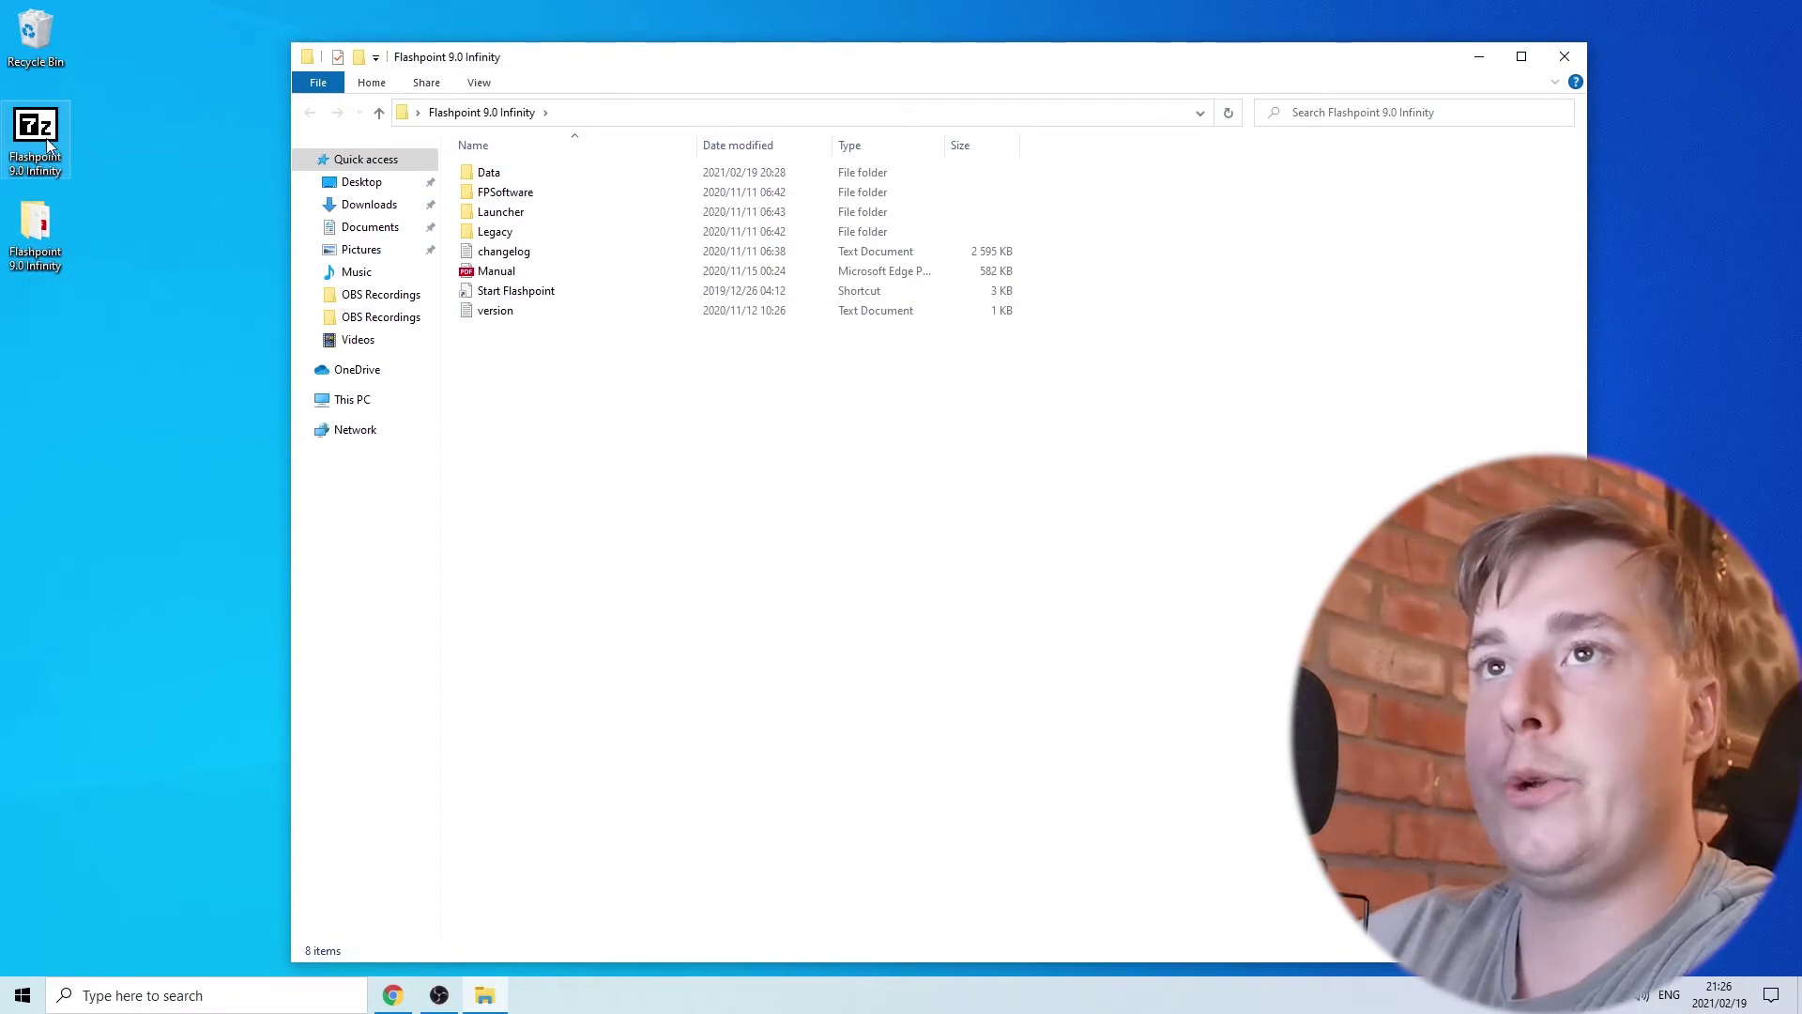
left_click_drag(36, 131, 190, 329)
left_click_drag(104, 161, 104, 154)
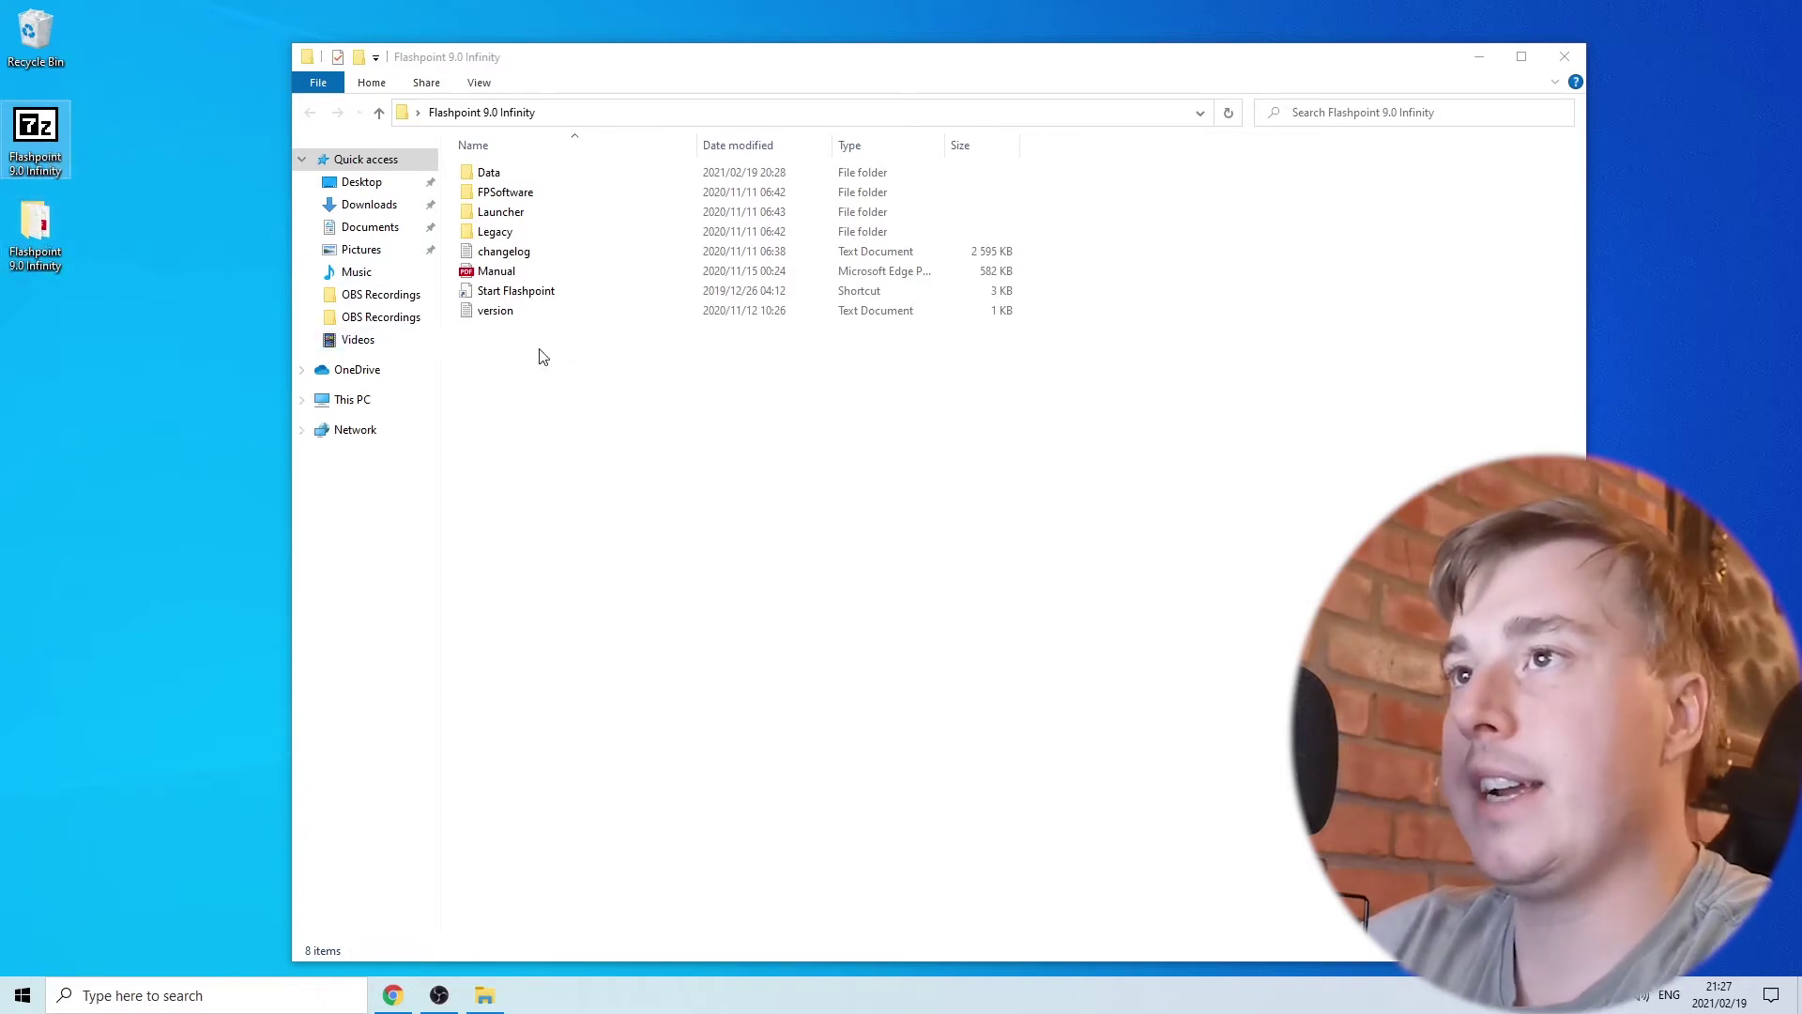
left_click(539, 299)
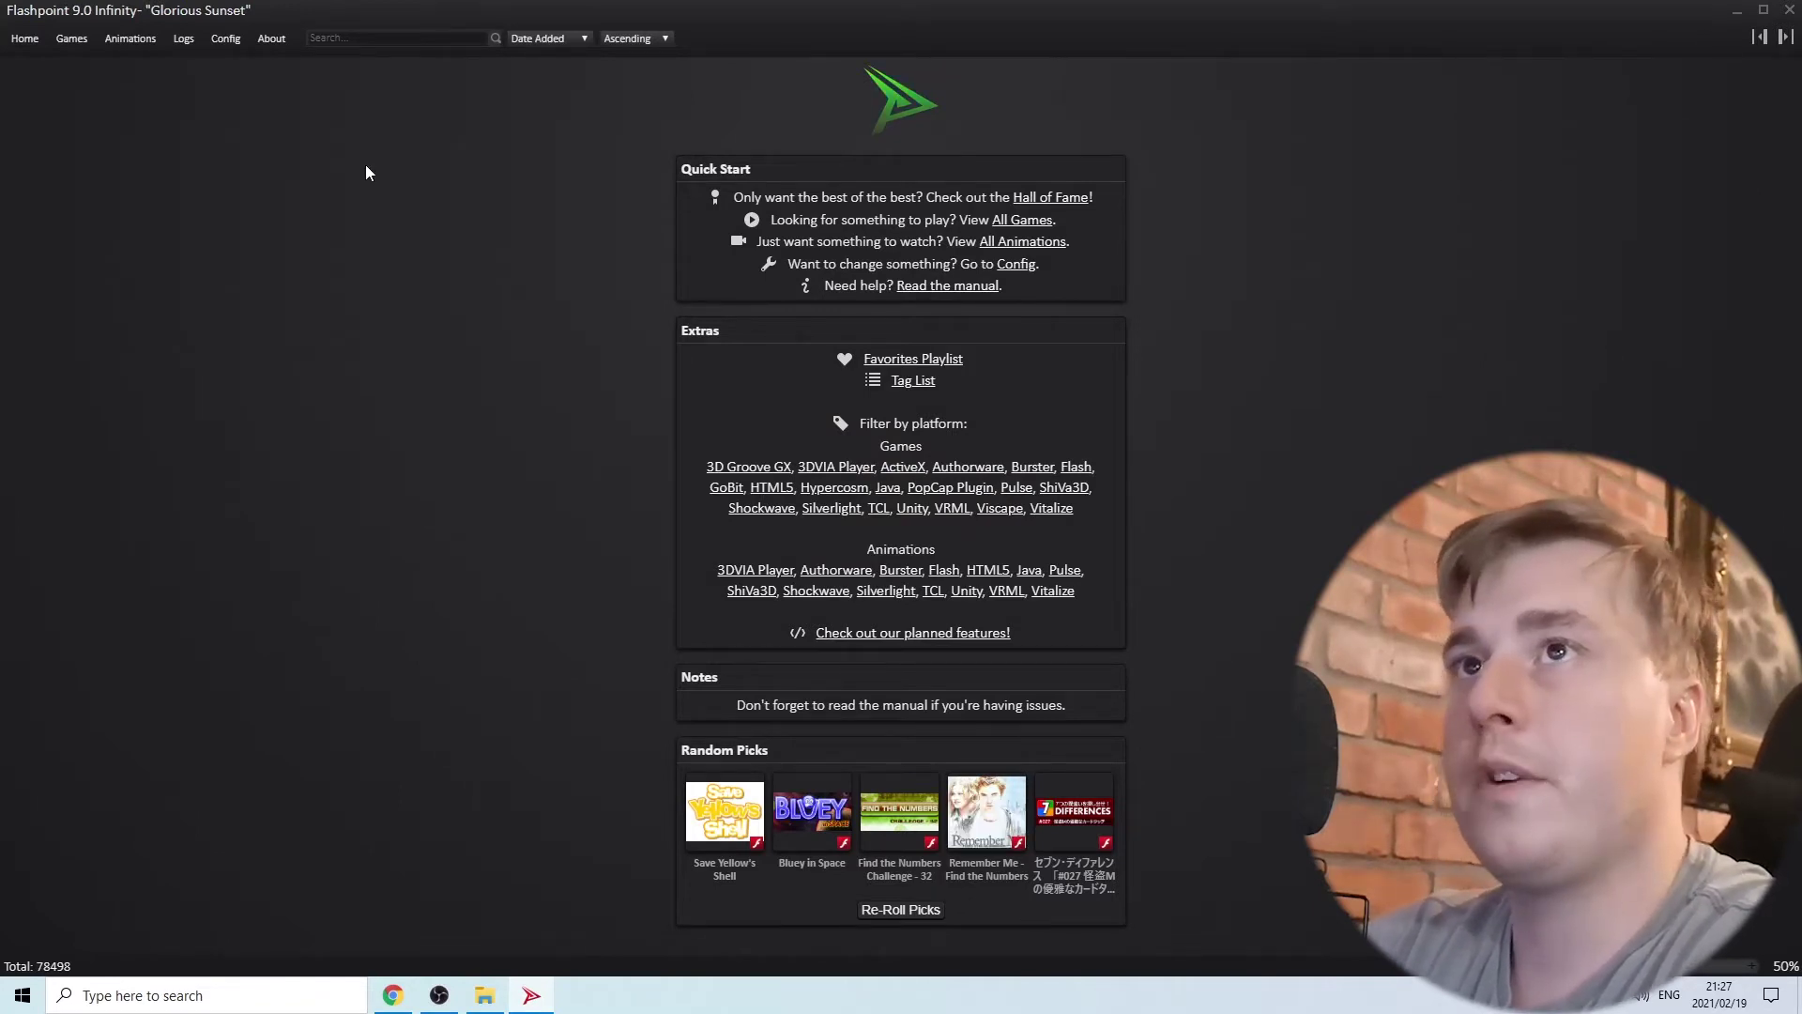
Display the games library and show the games of the Rhythmic Rhapsodies playlist.
left_click(73, 42)
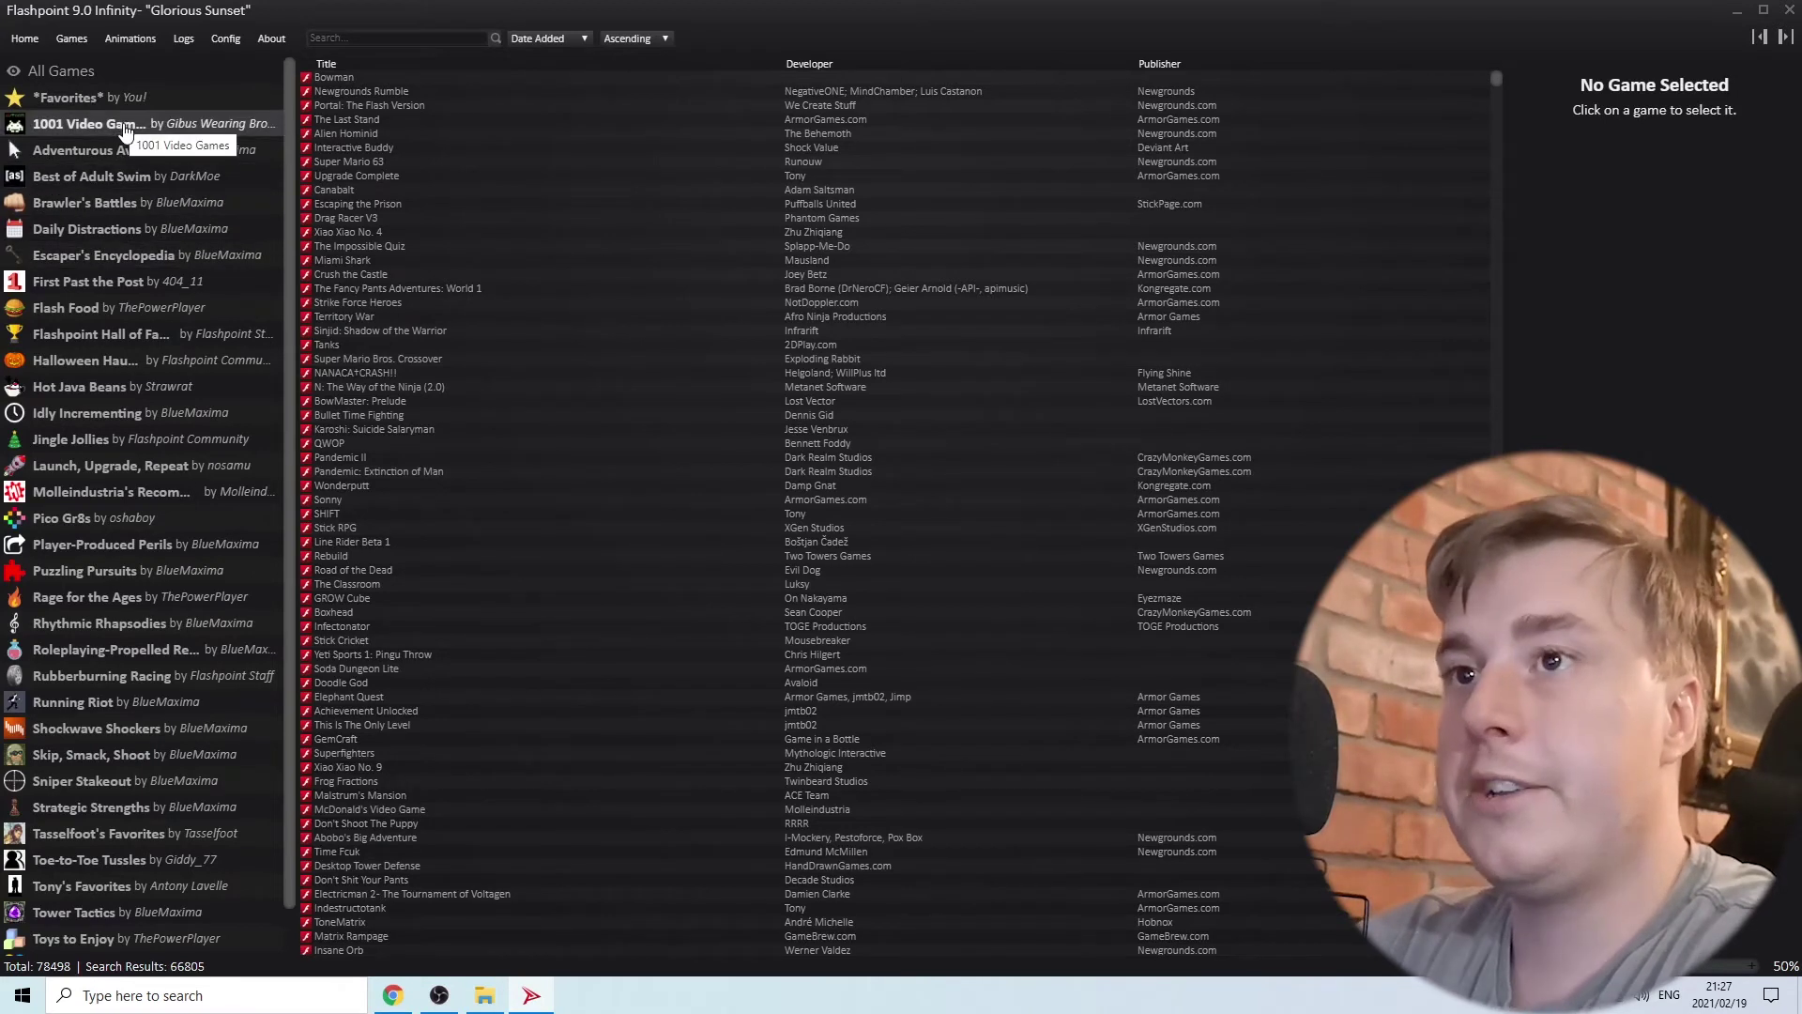
scroll(169, 211, "down", 1)
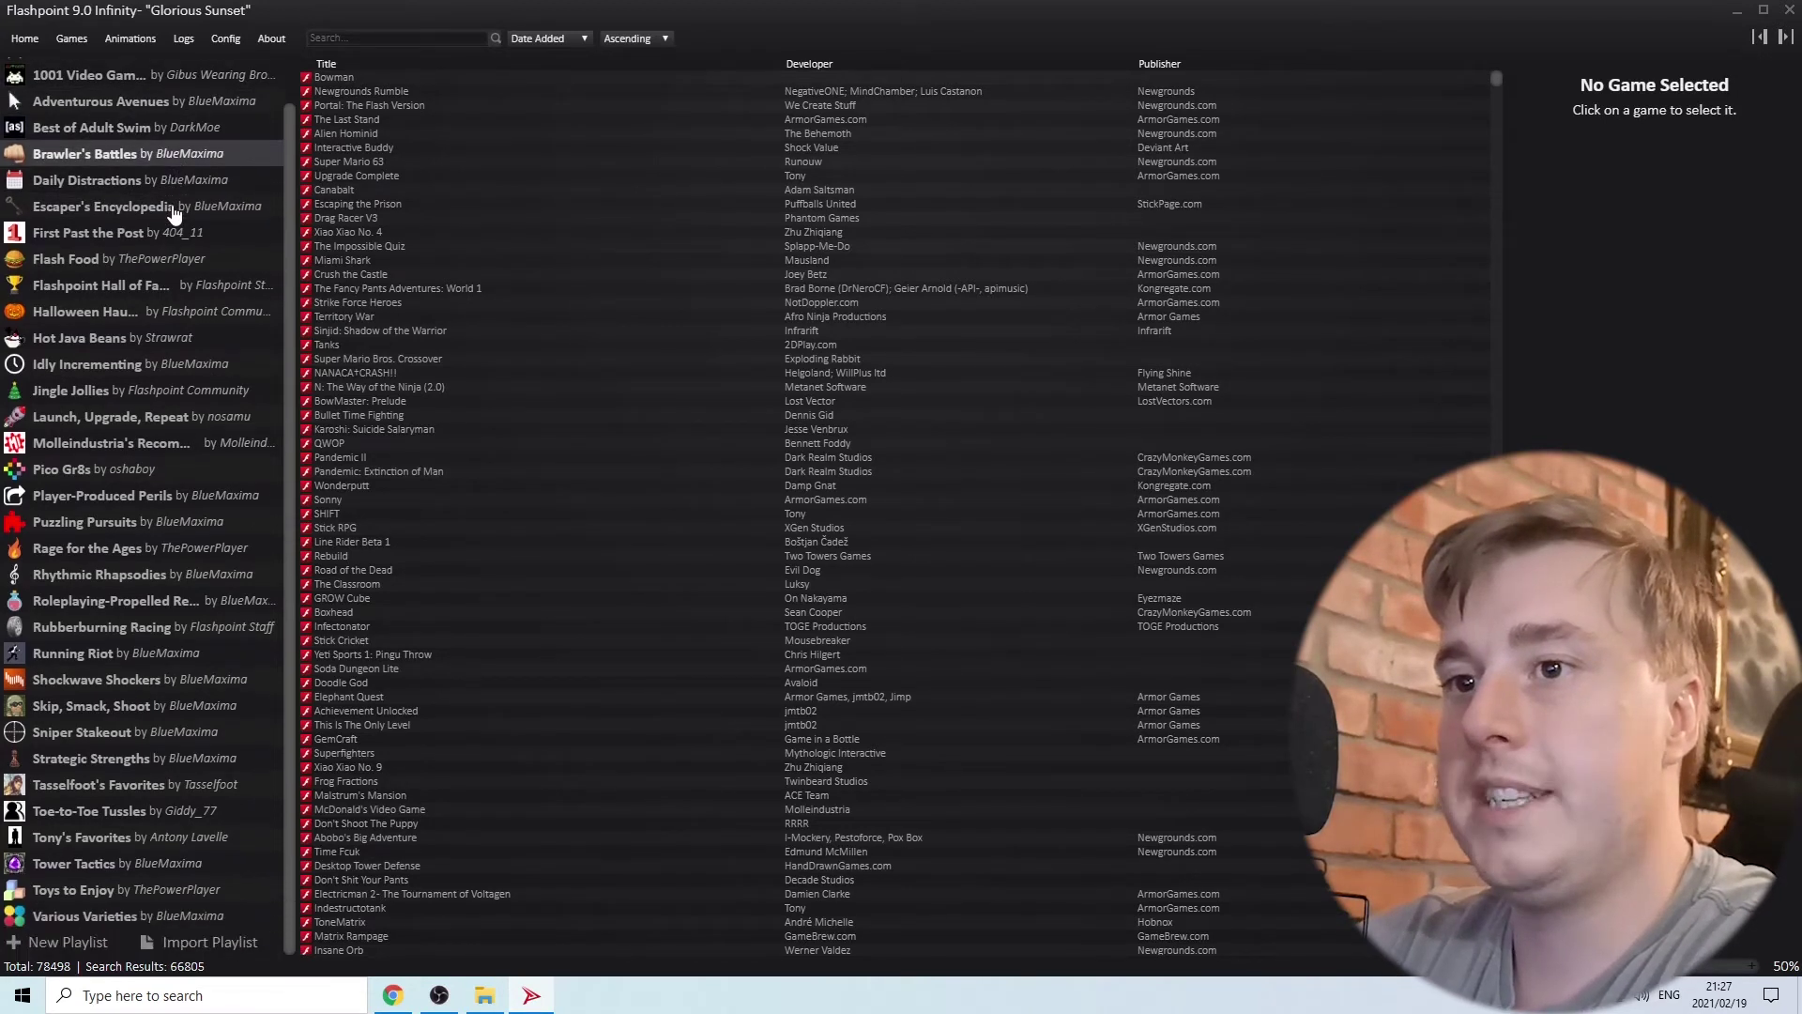
left_click(147, 576)
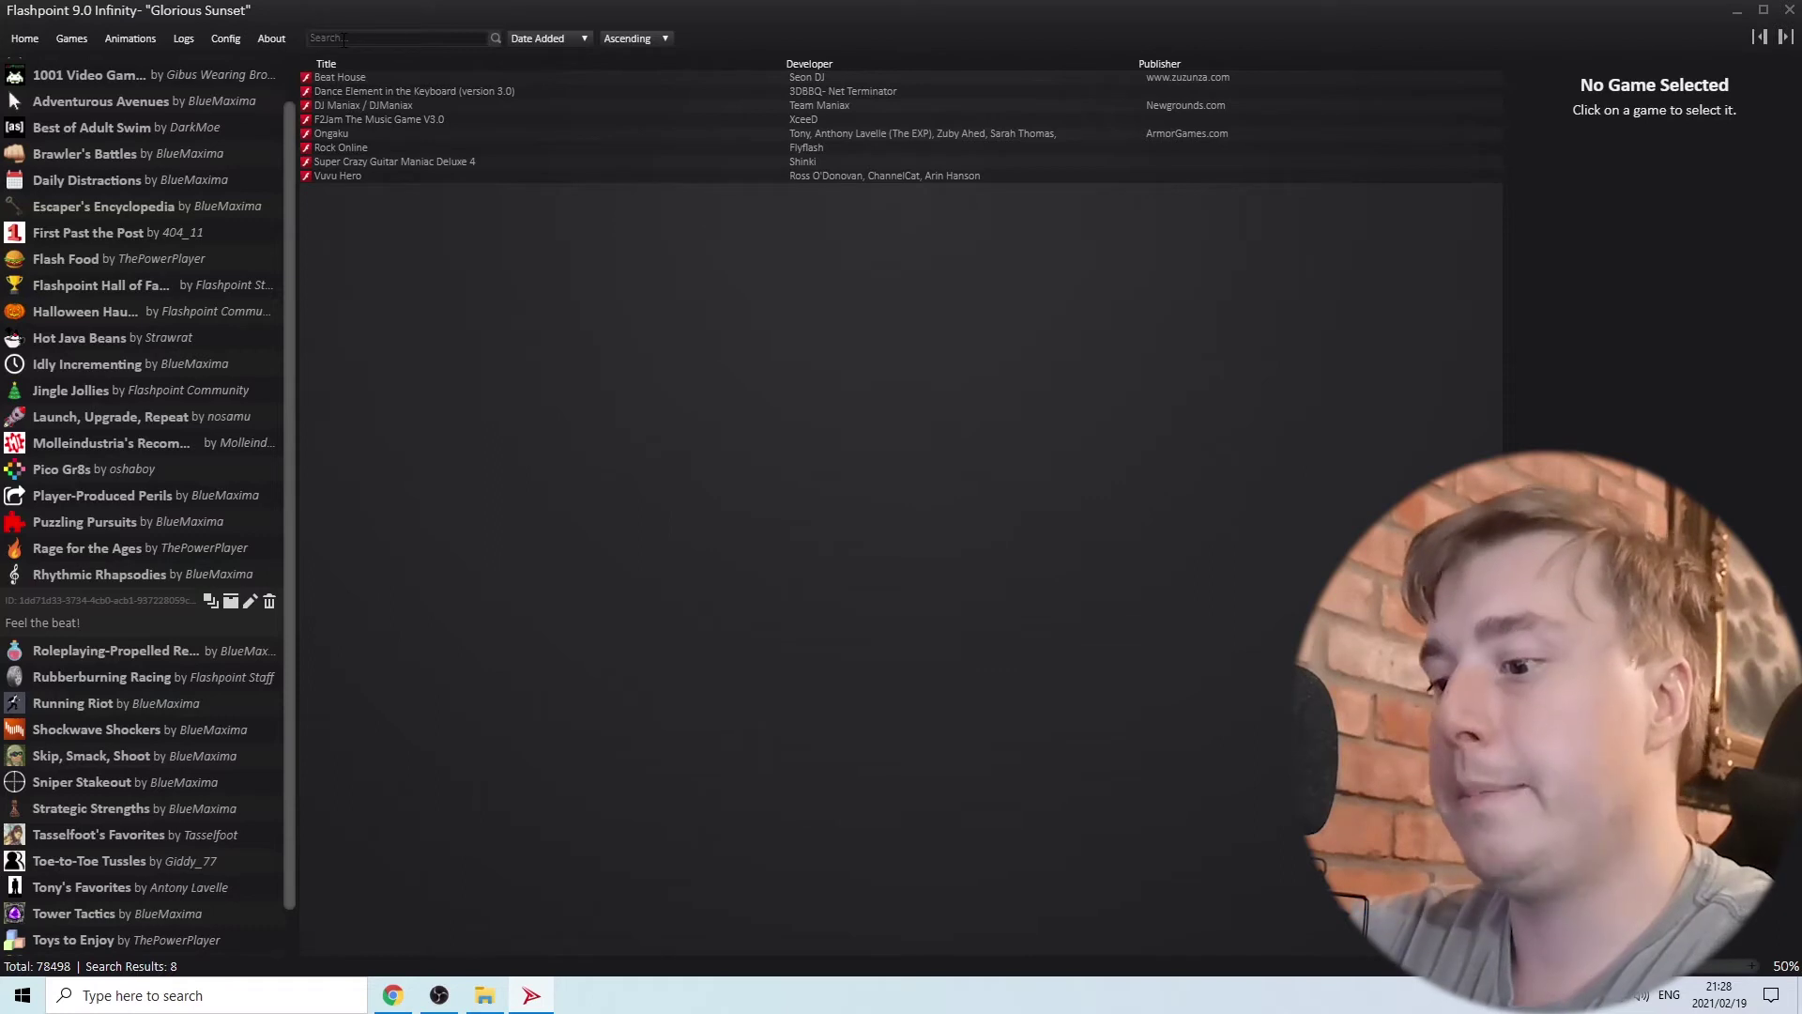
Search the games for "super mario".
left_click(344, 38)
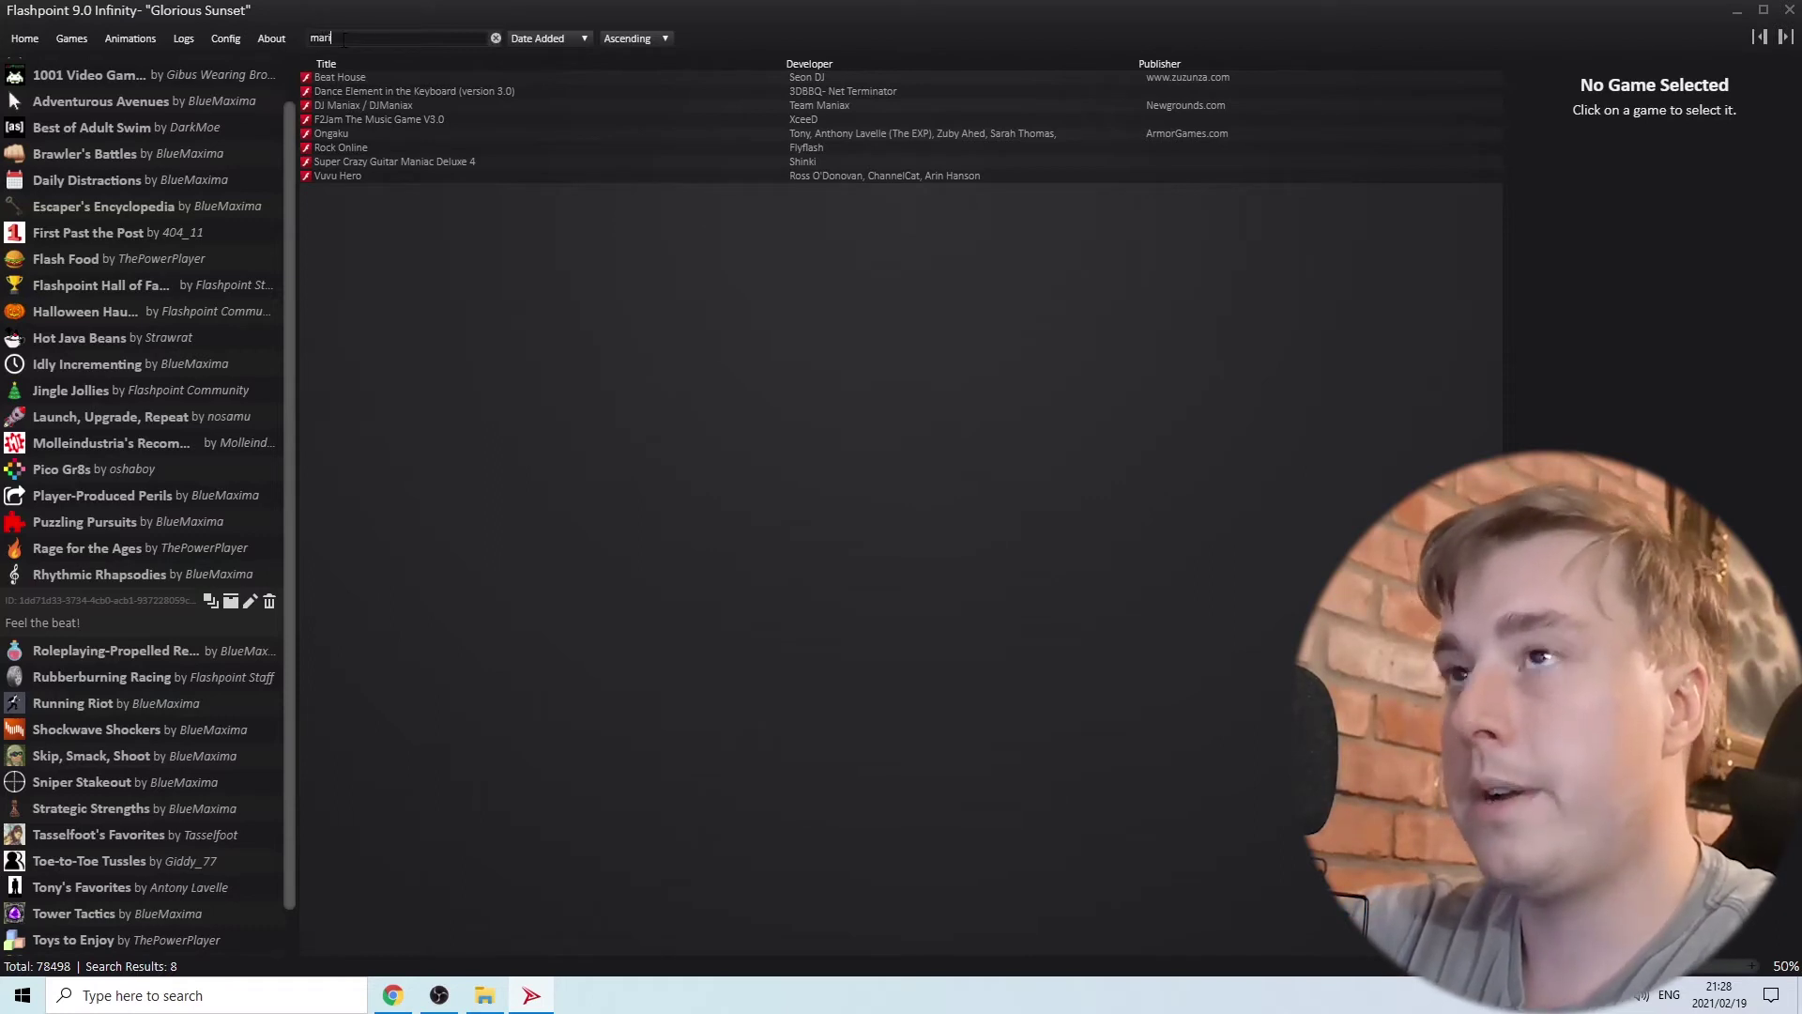
type("super ma")
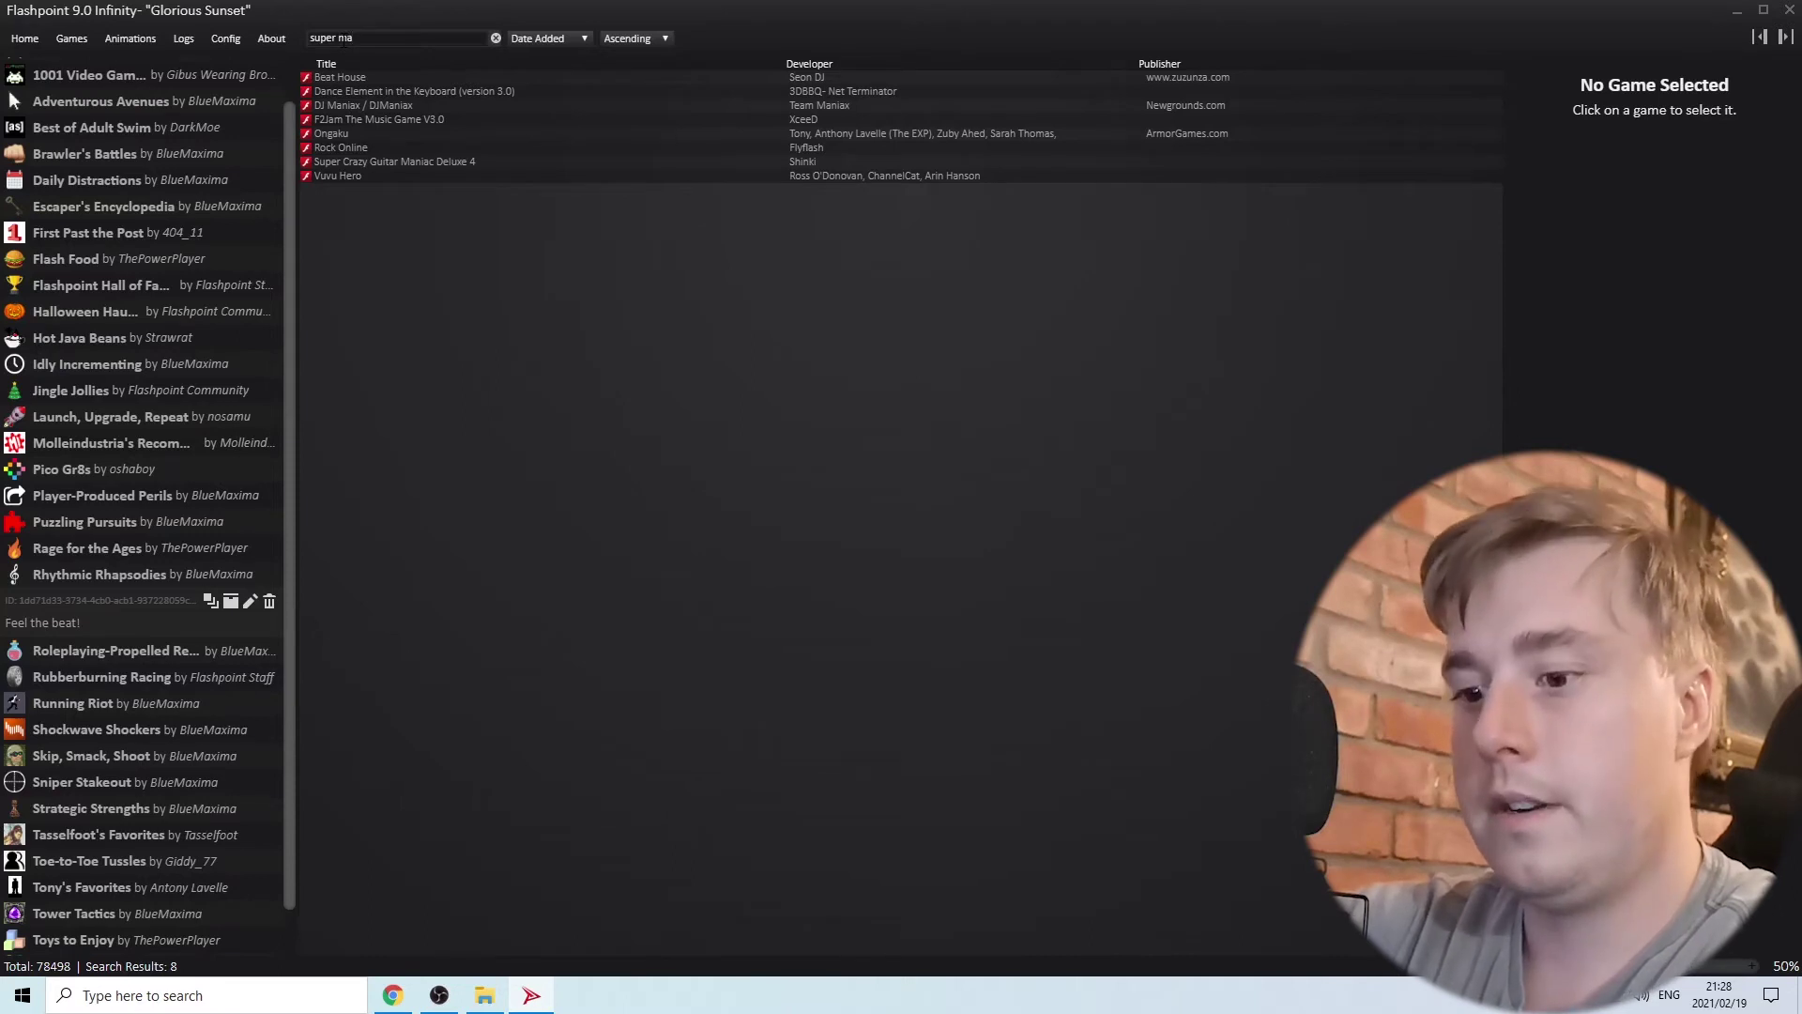
type("rio")
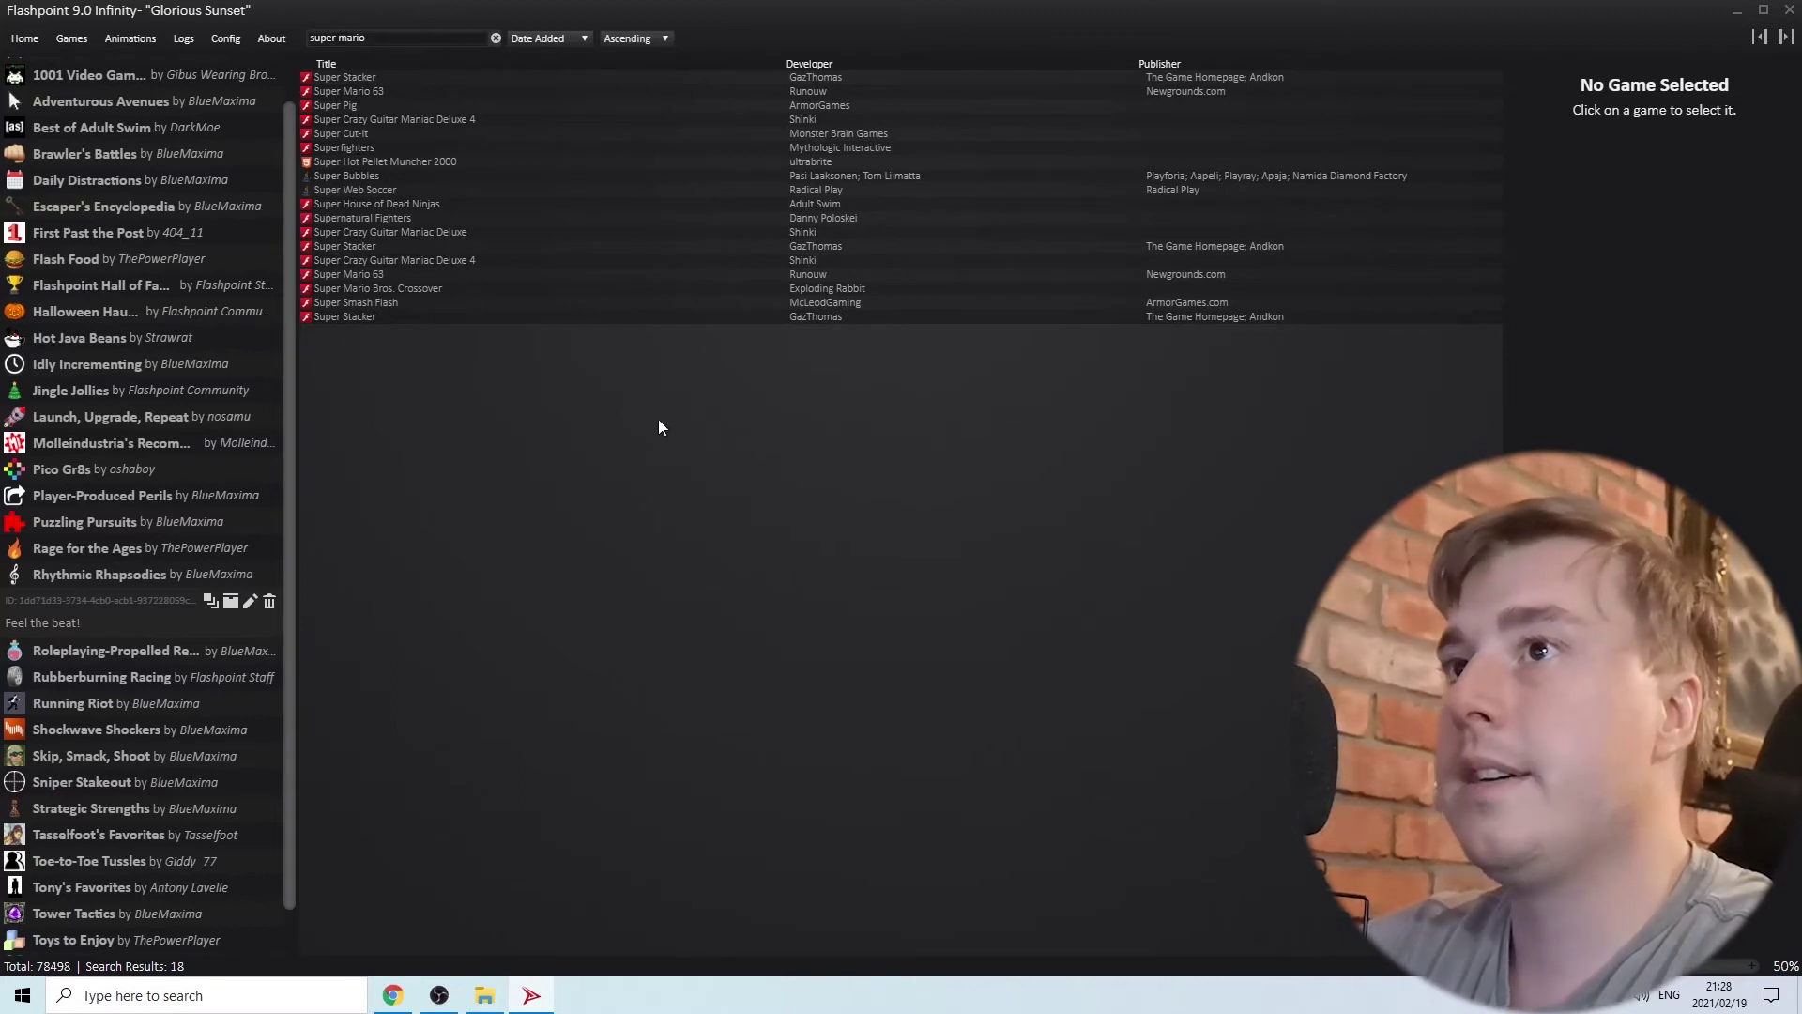
Launch Super Mario 63 by Runouw and move its Flash Player window to the middle of the screen.
left_click(373, 95)
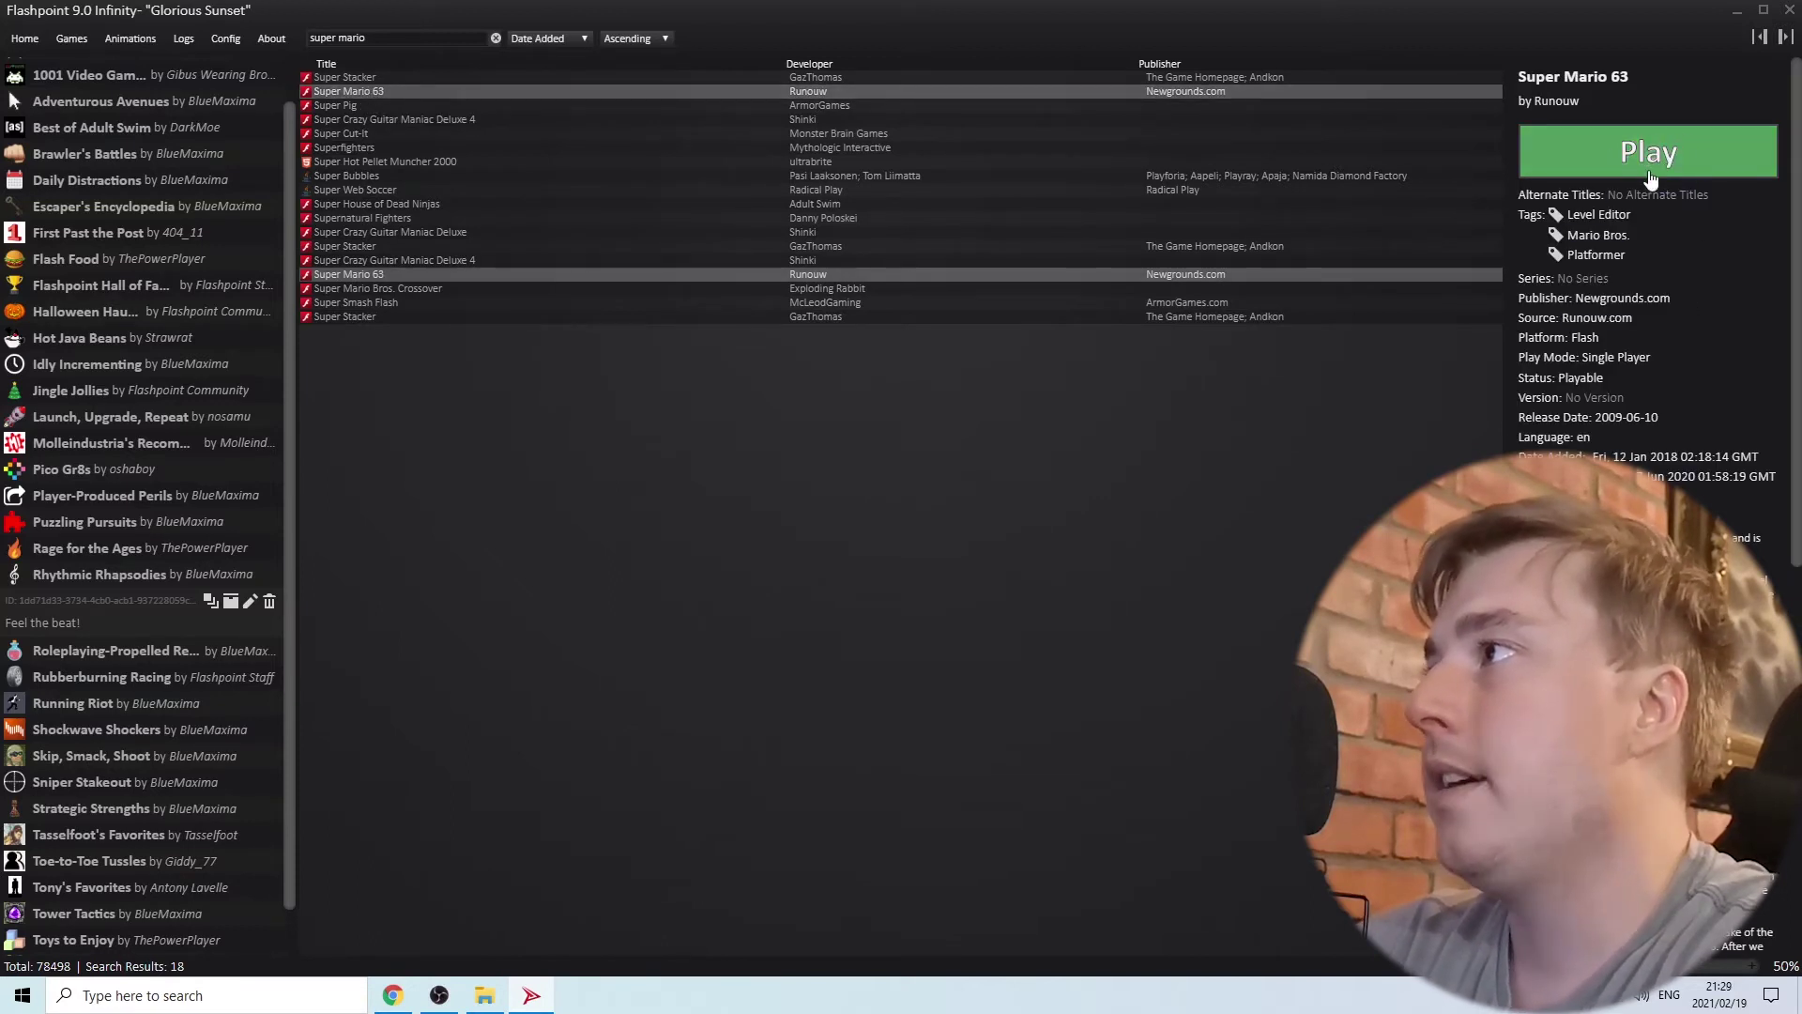
left_click(1654, 155)
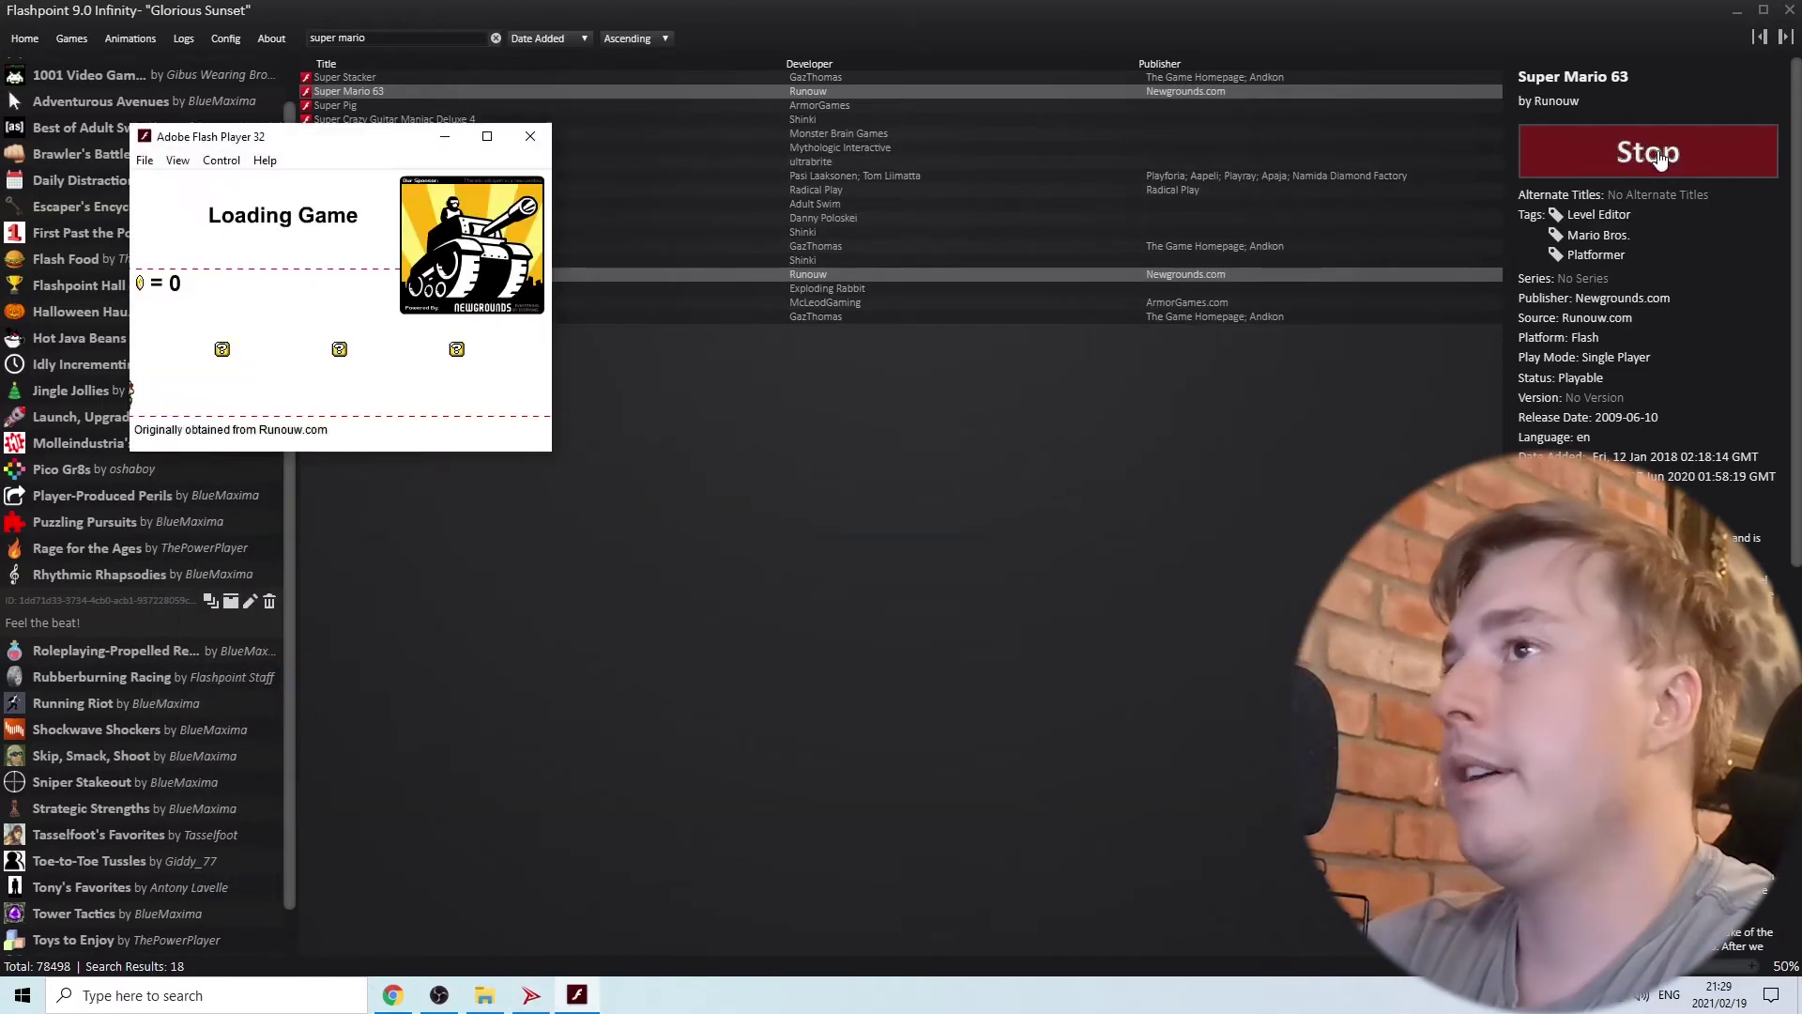
left_click_drag(289, 136, 929, 331)
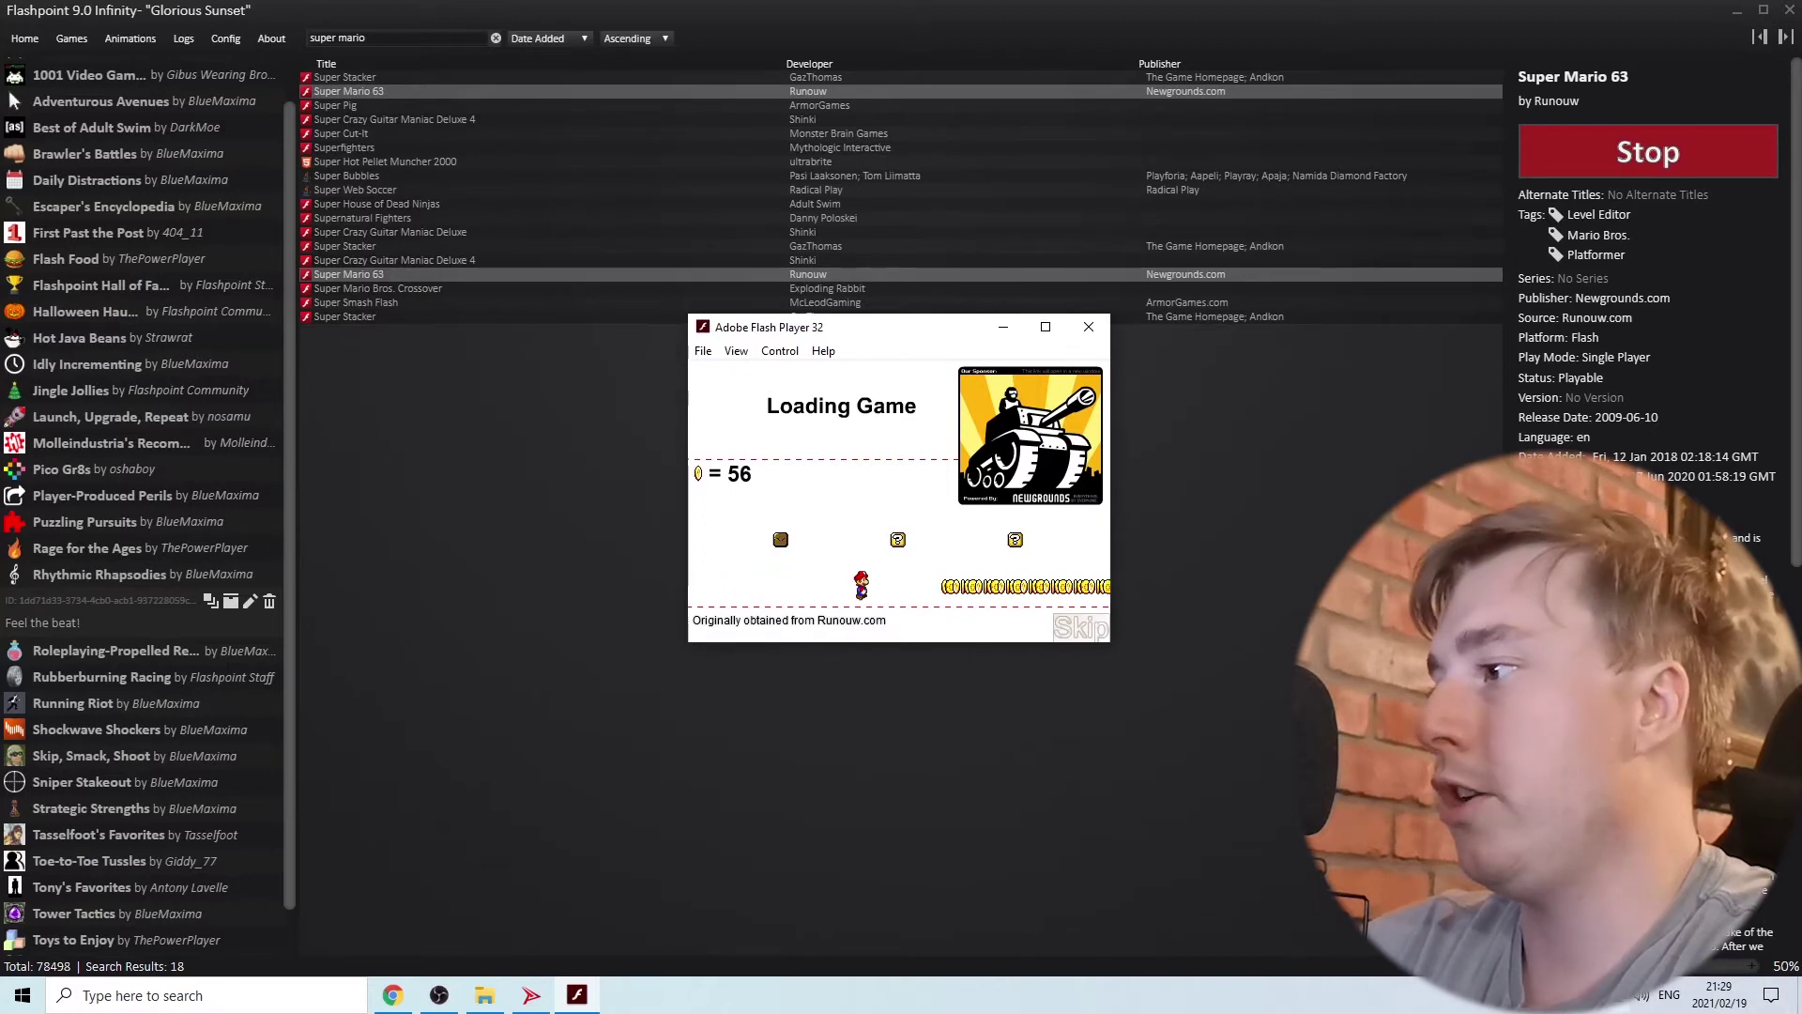
Maximize the Super Mario 63 window, start the game up to the Story file selection, and close it.
left_click(1643, 1000)
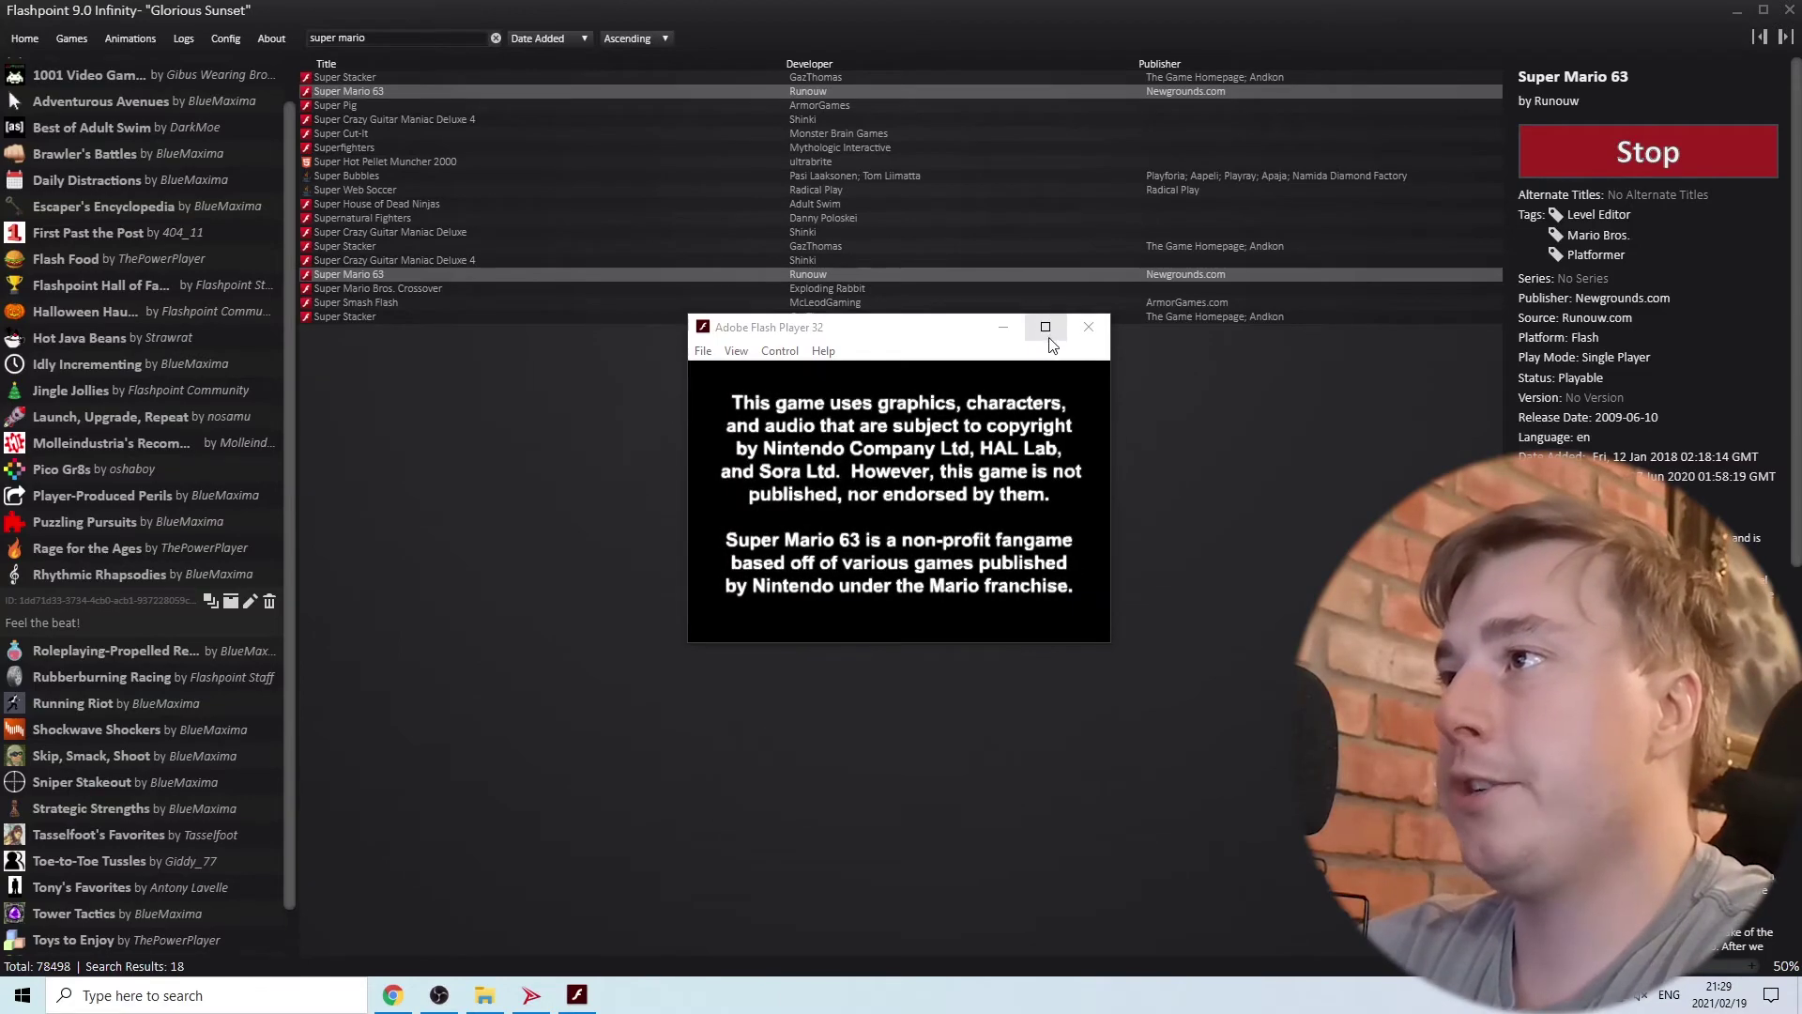
left_click(1046, 329)
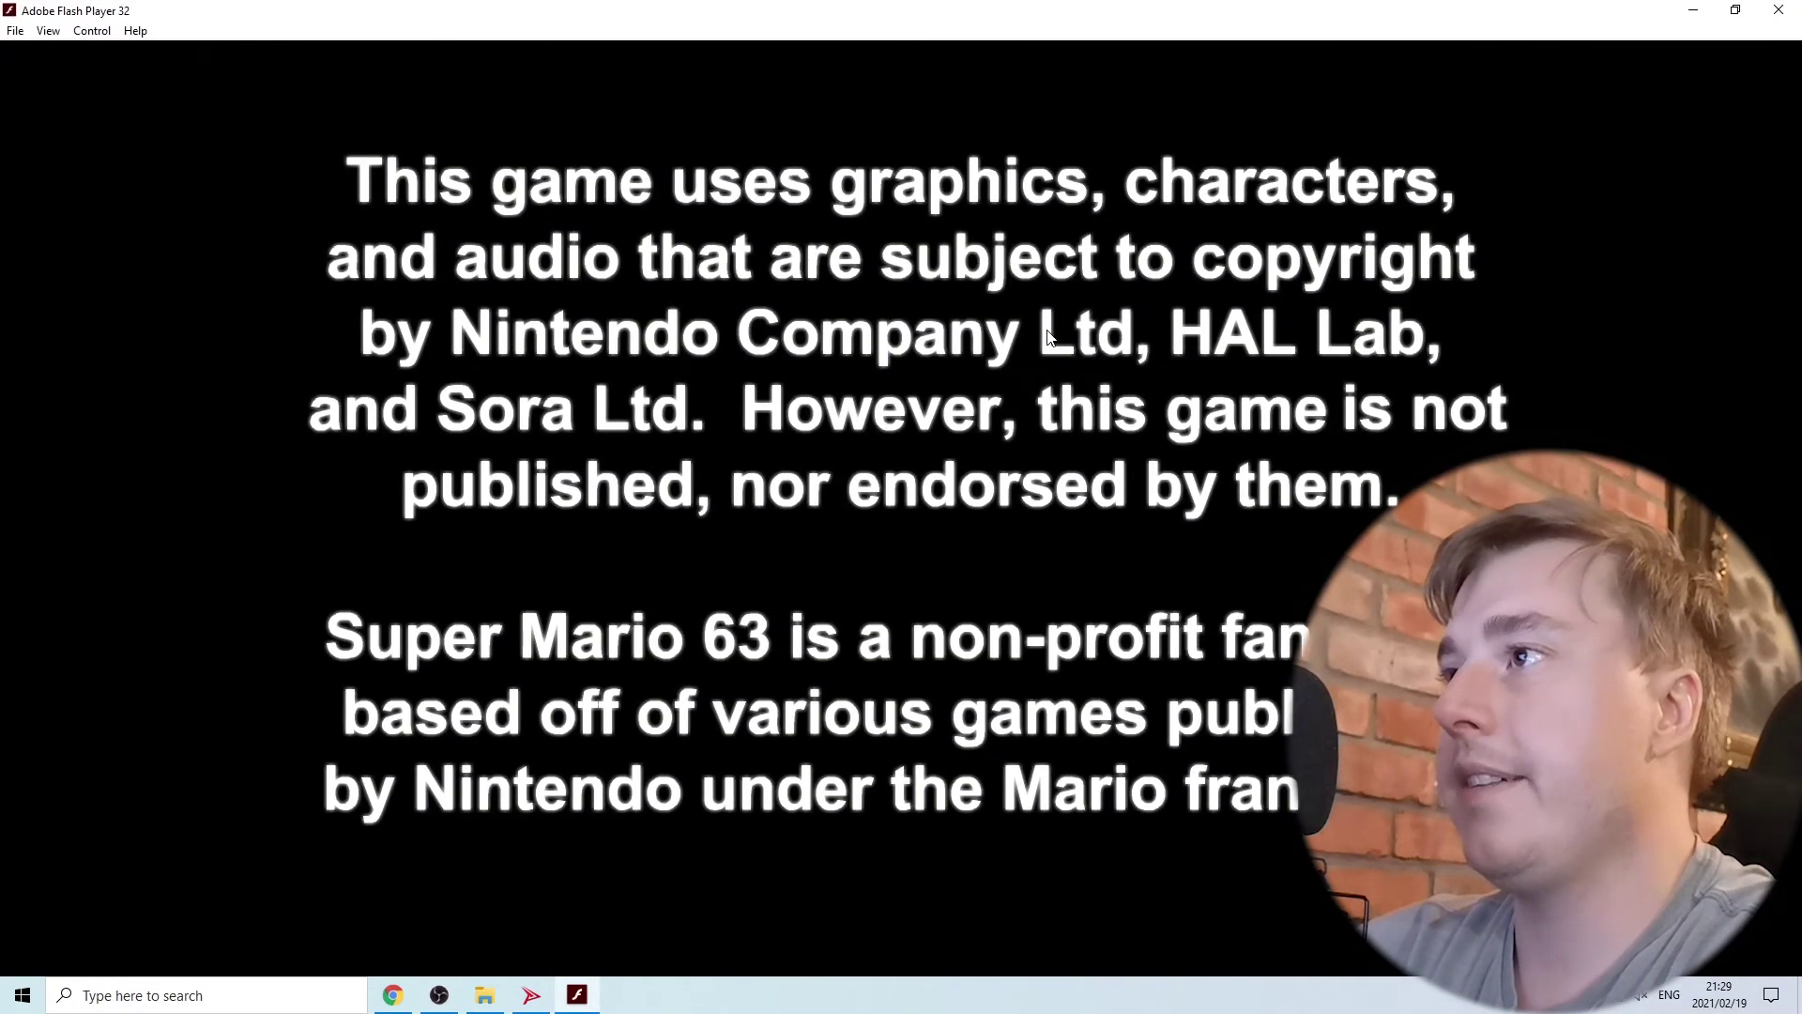
left_click(1122, 507)
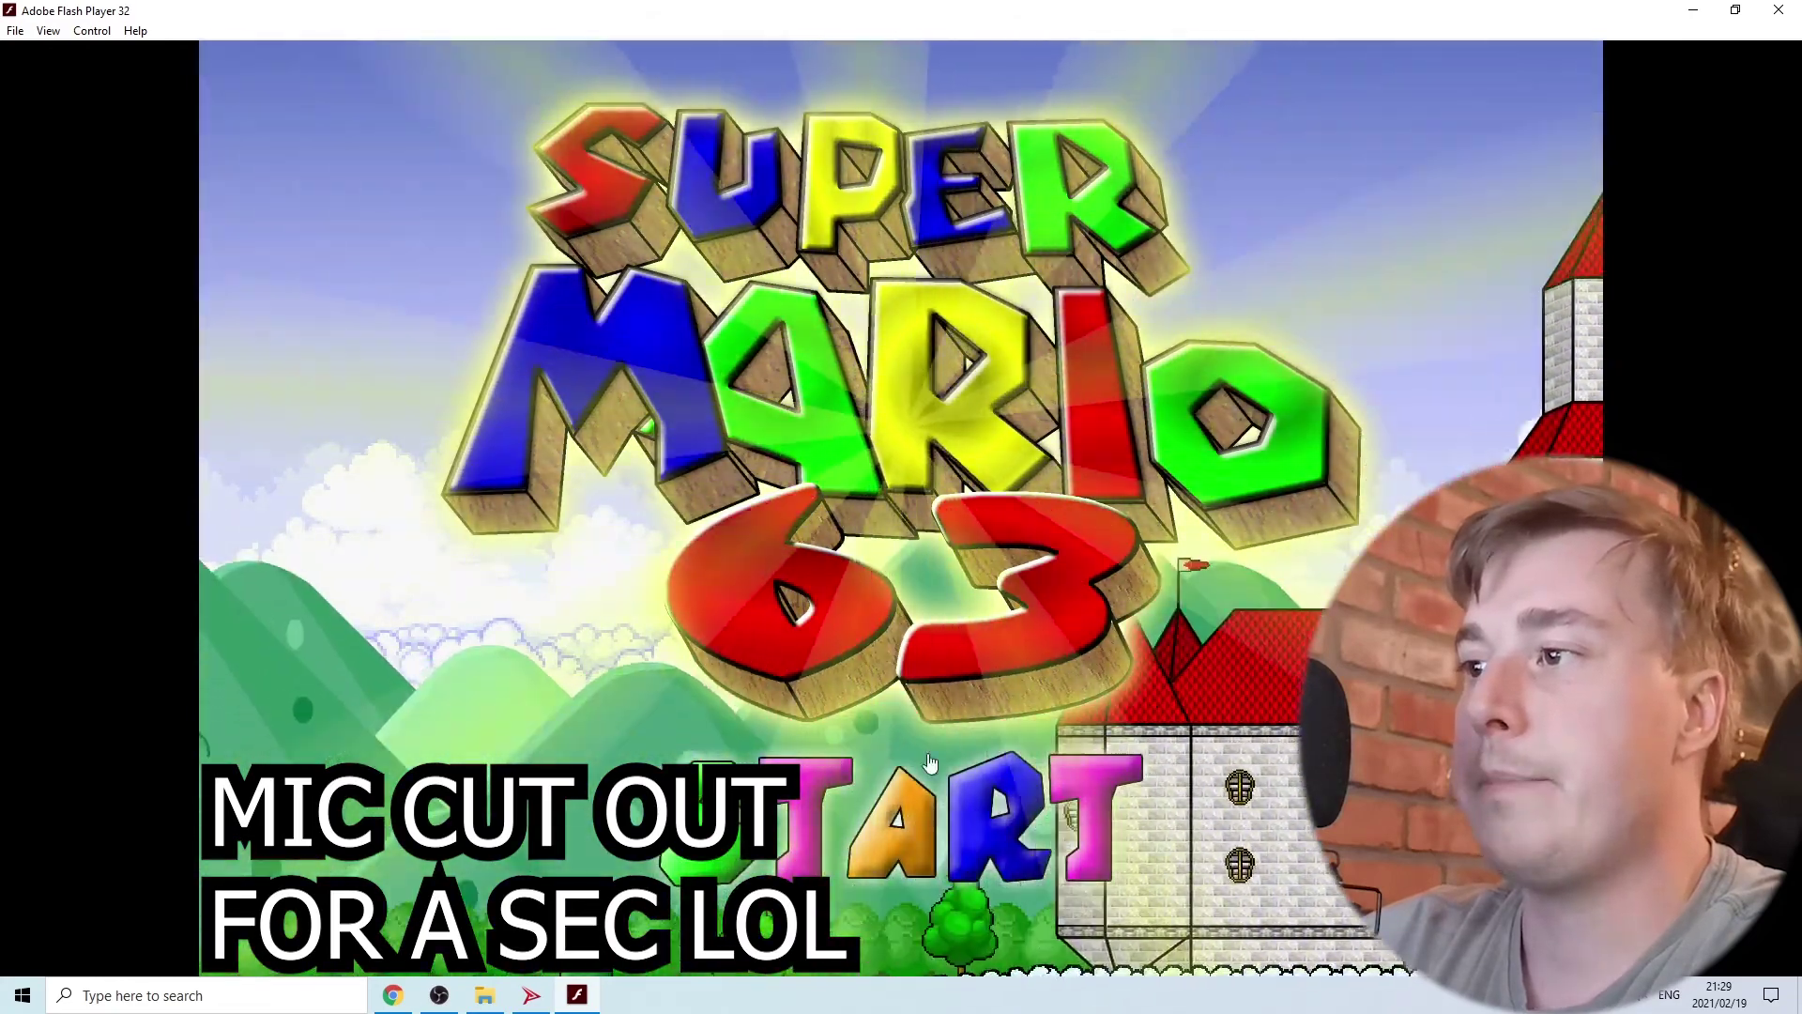
left_click(929, 762)
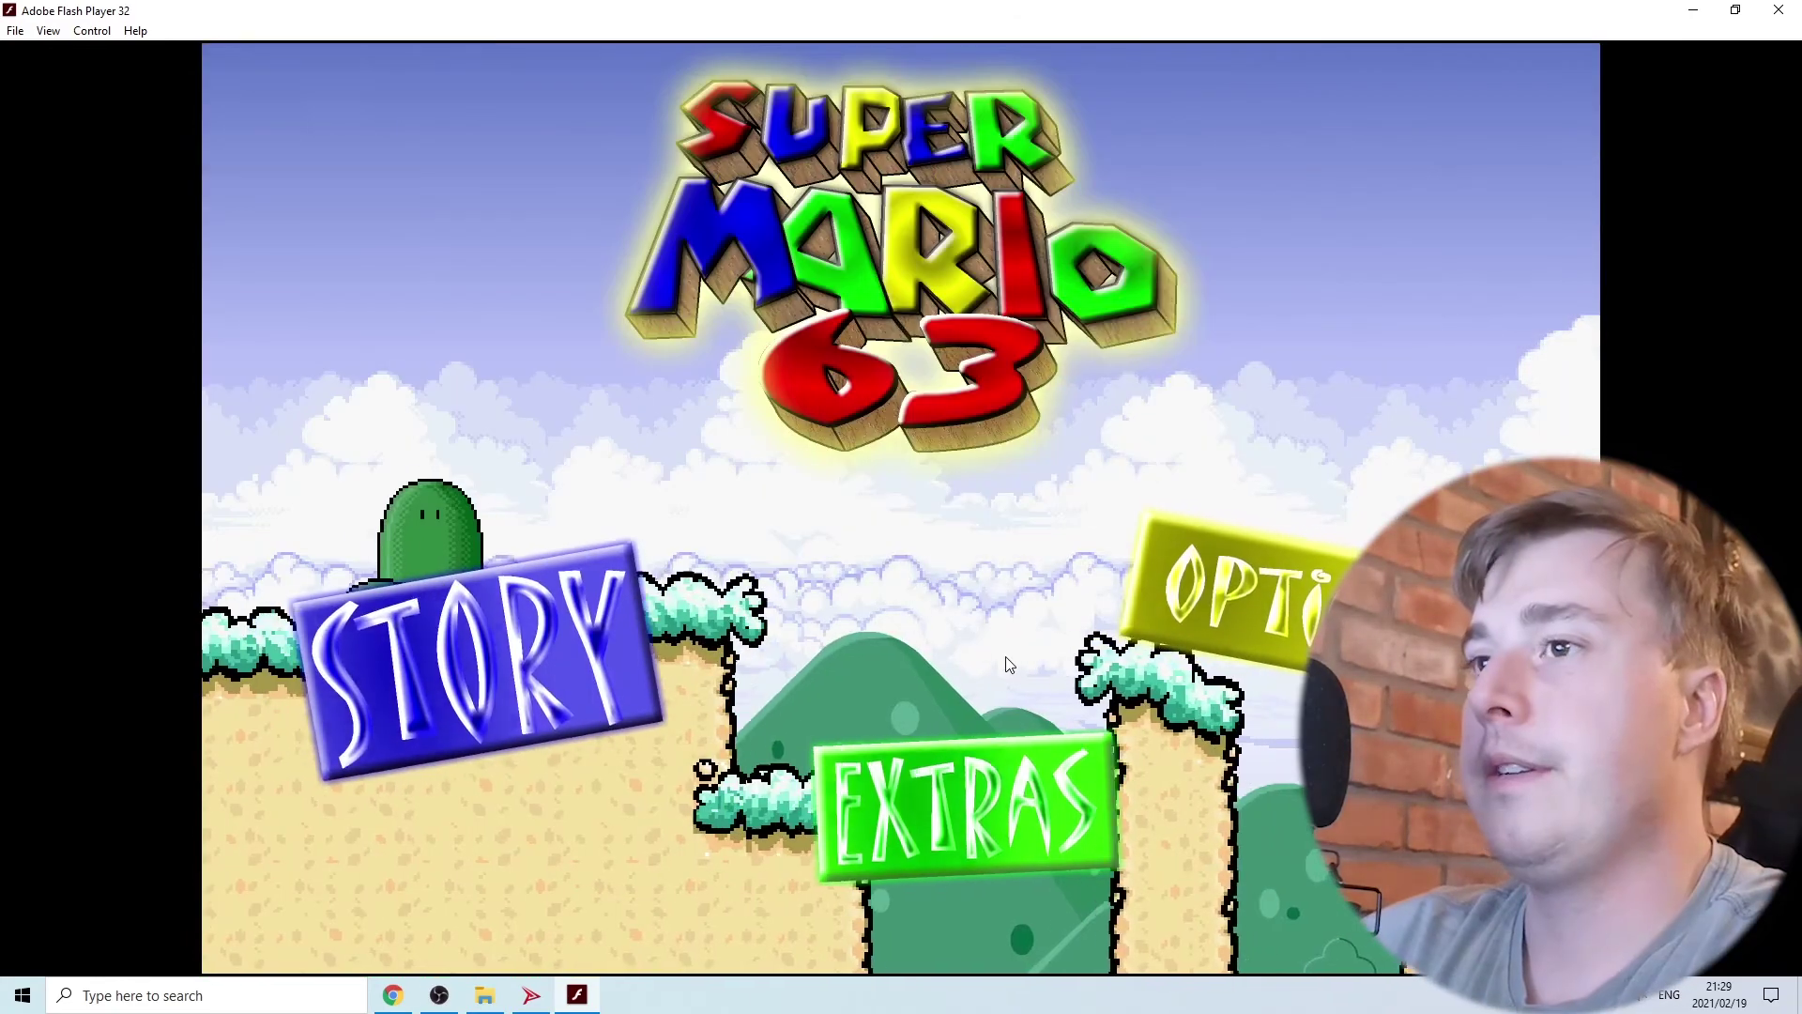
left_click(527, 660)
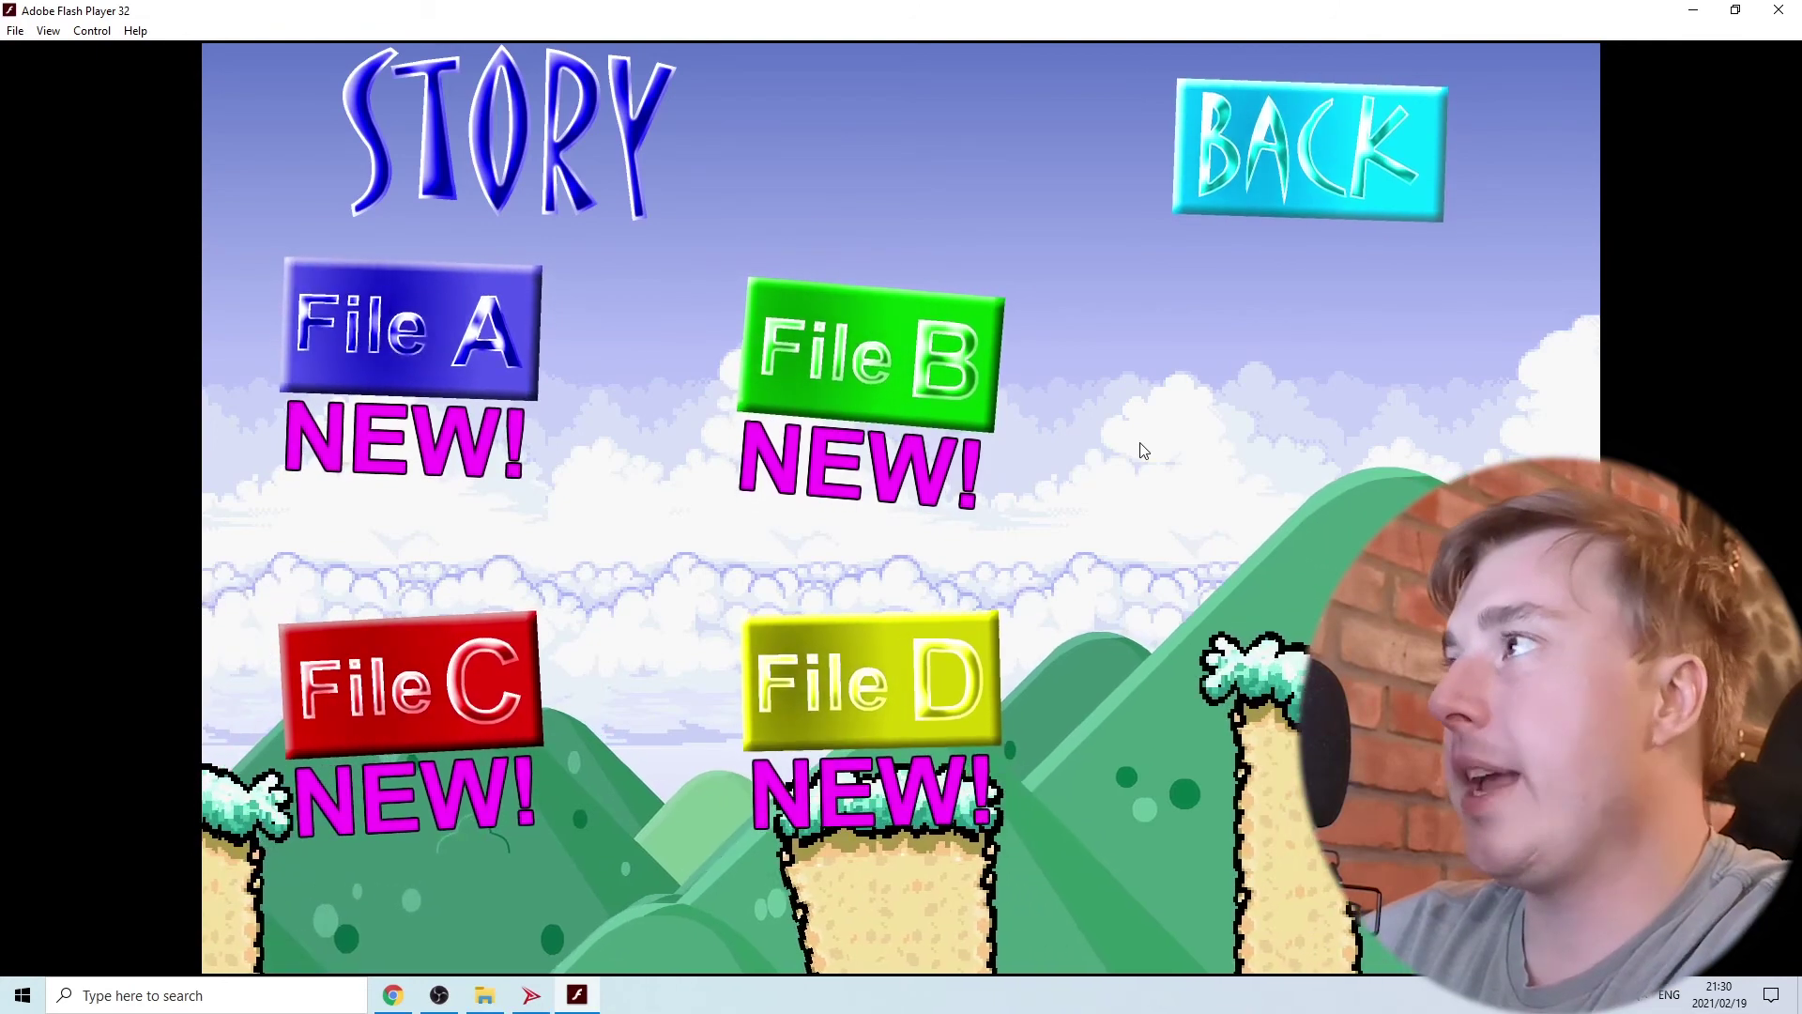
left_click(1783, 11)
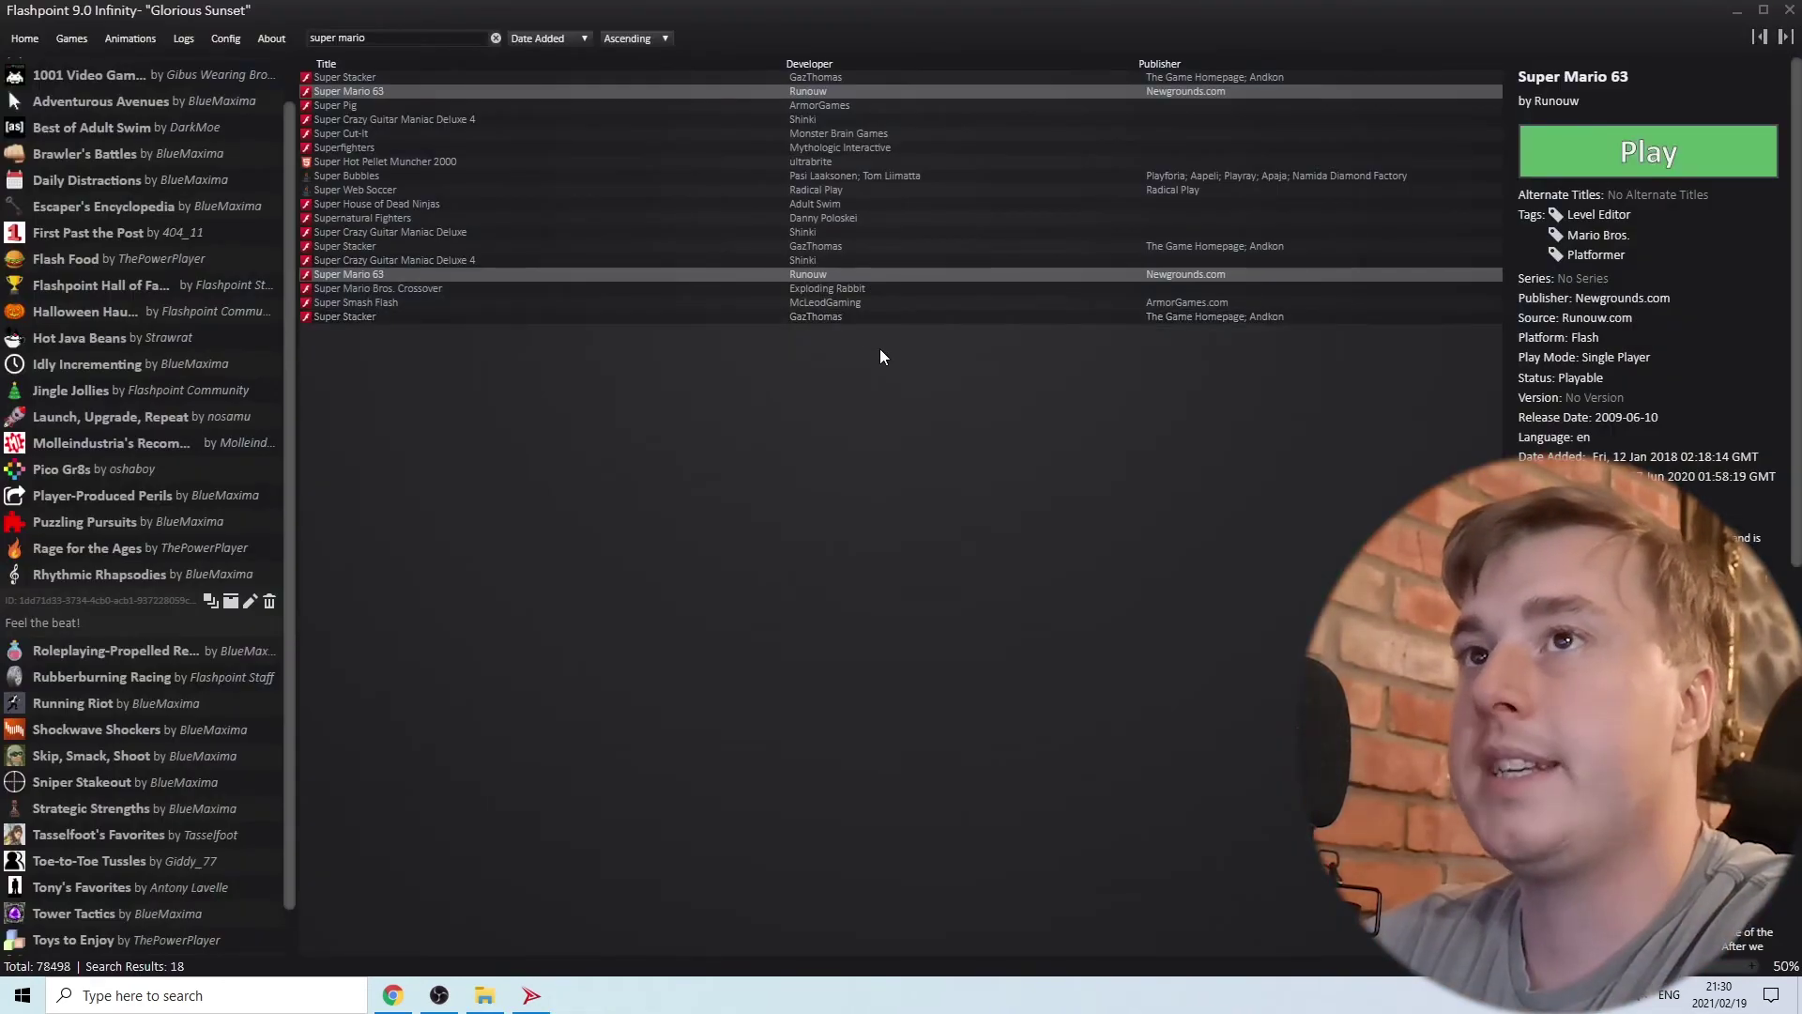
Clear the game search, add The Impossible Quiz to the Favorites playlist, and display that playlist's games.
left_click(496, 37)
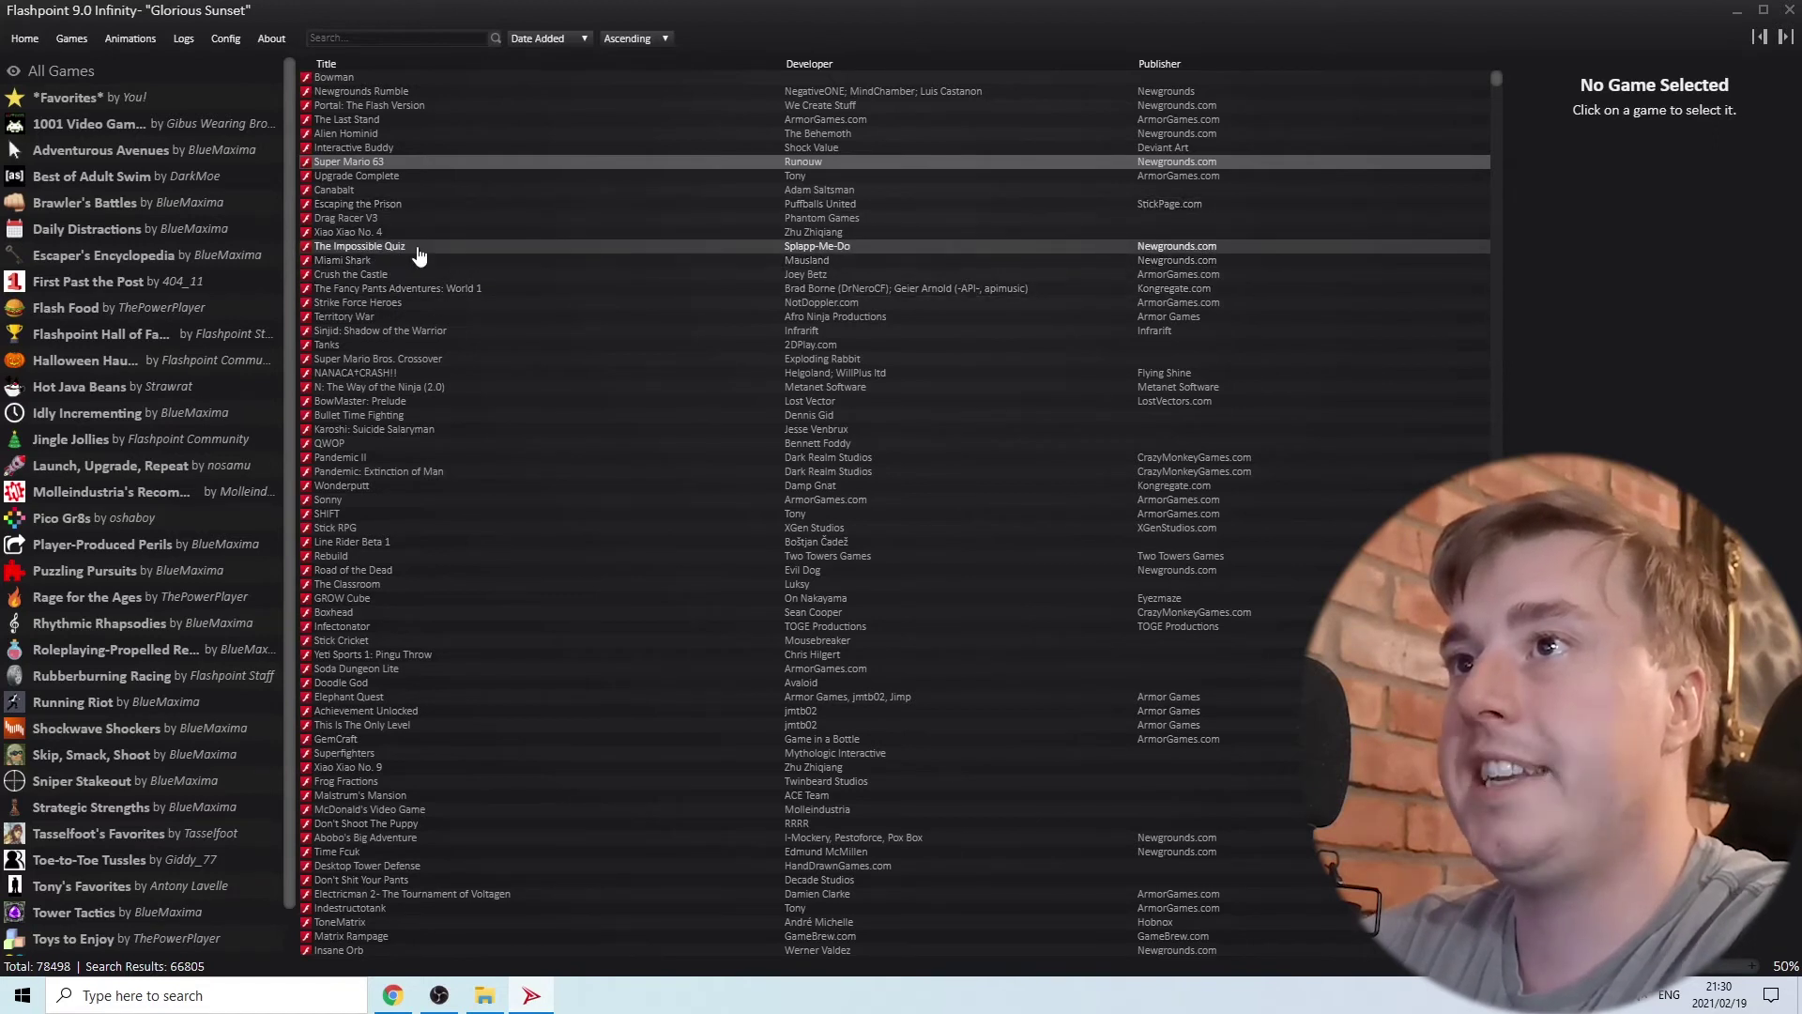
left_click_drag(419, 254, 138, 98)
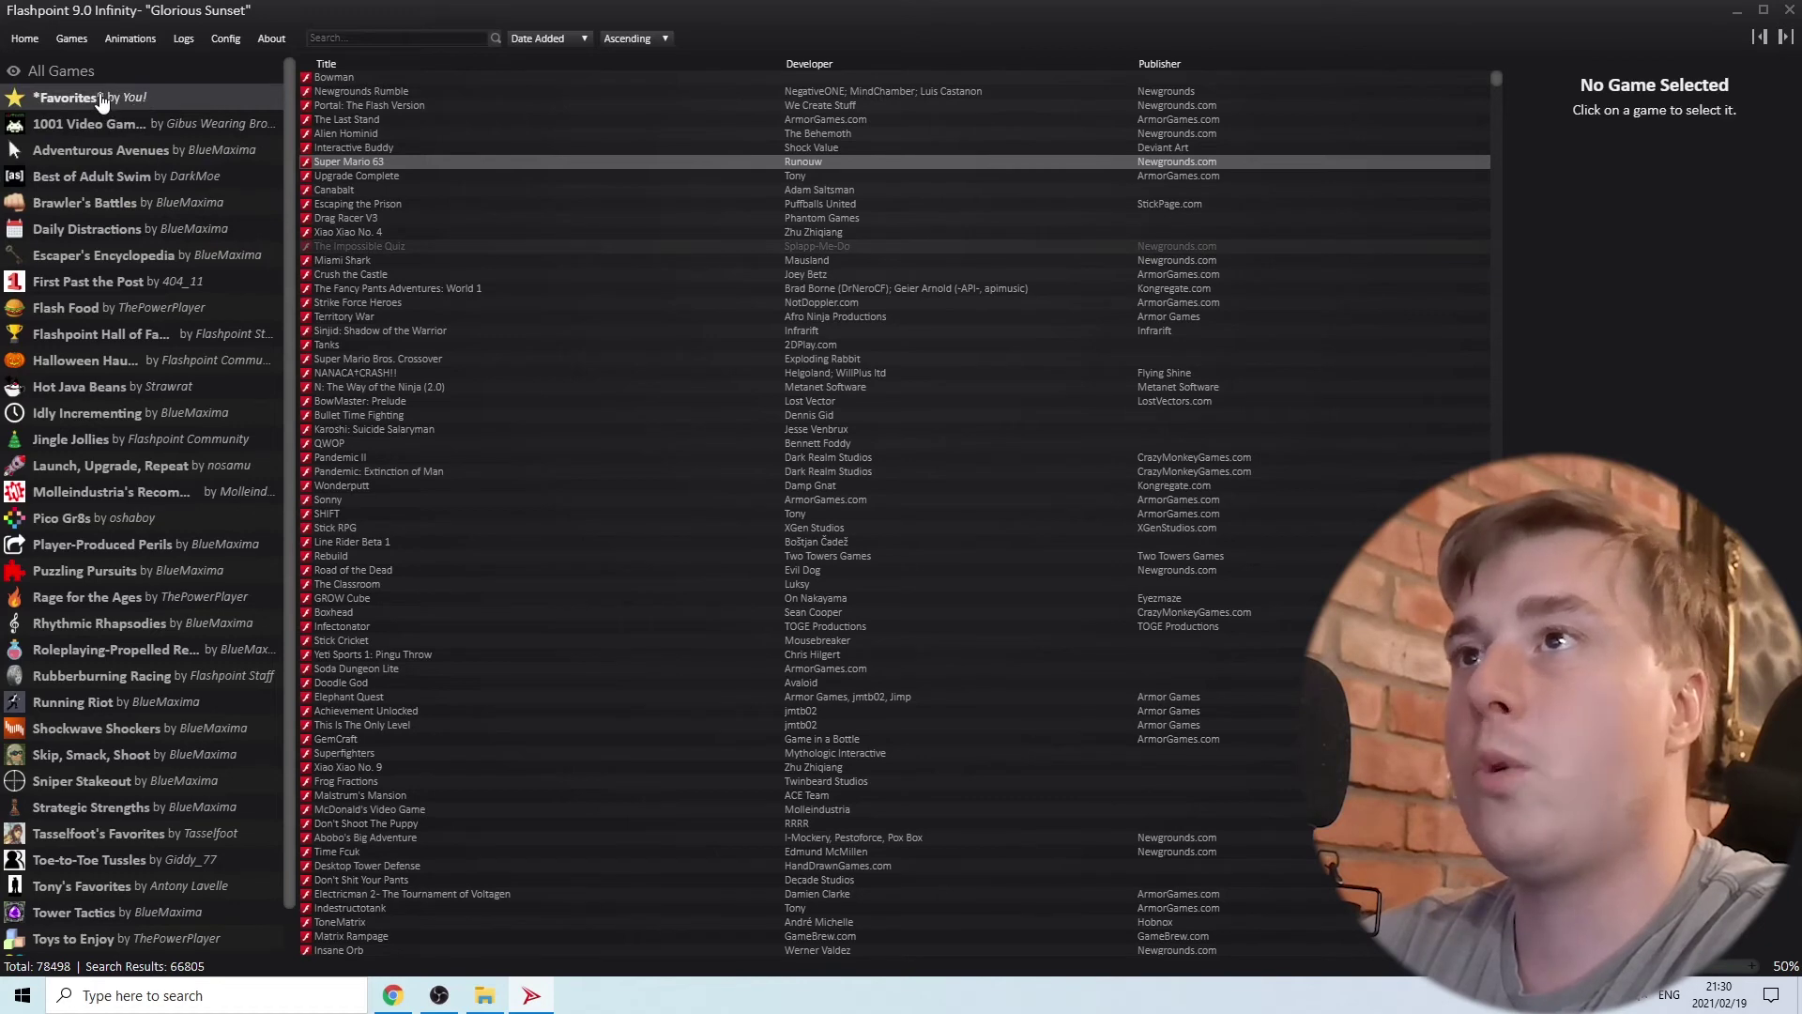
left_click(102, 99)
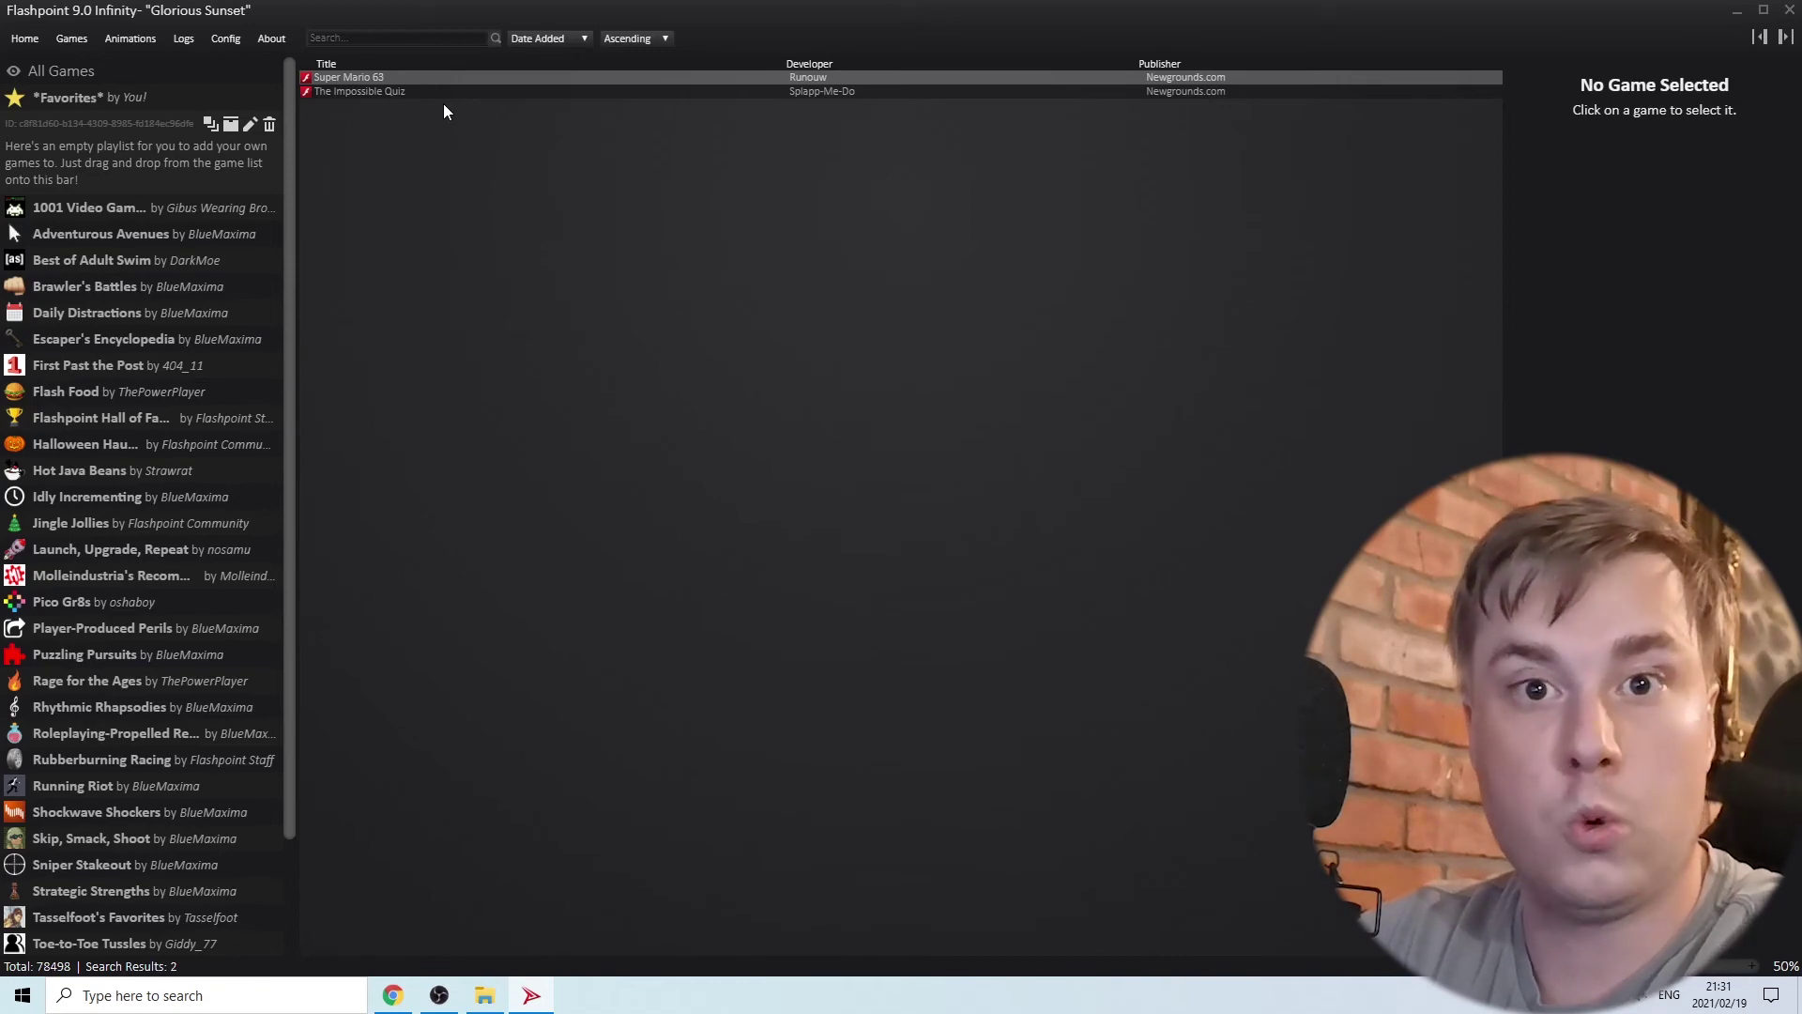
Minimize the launcher to examine the Flashpoint 9.0 Infinity folder and the Flashpoint items on the desktop, and return to the Flashpoint launcher.
left_click(1735, 13)
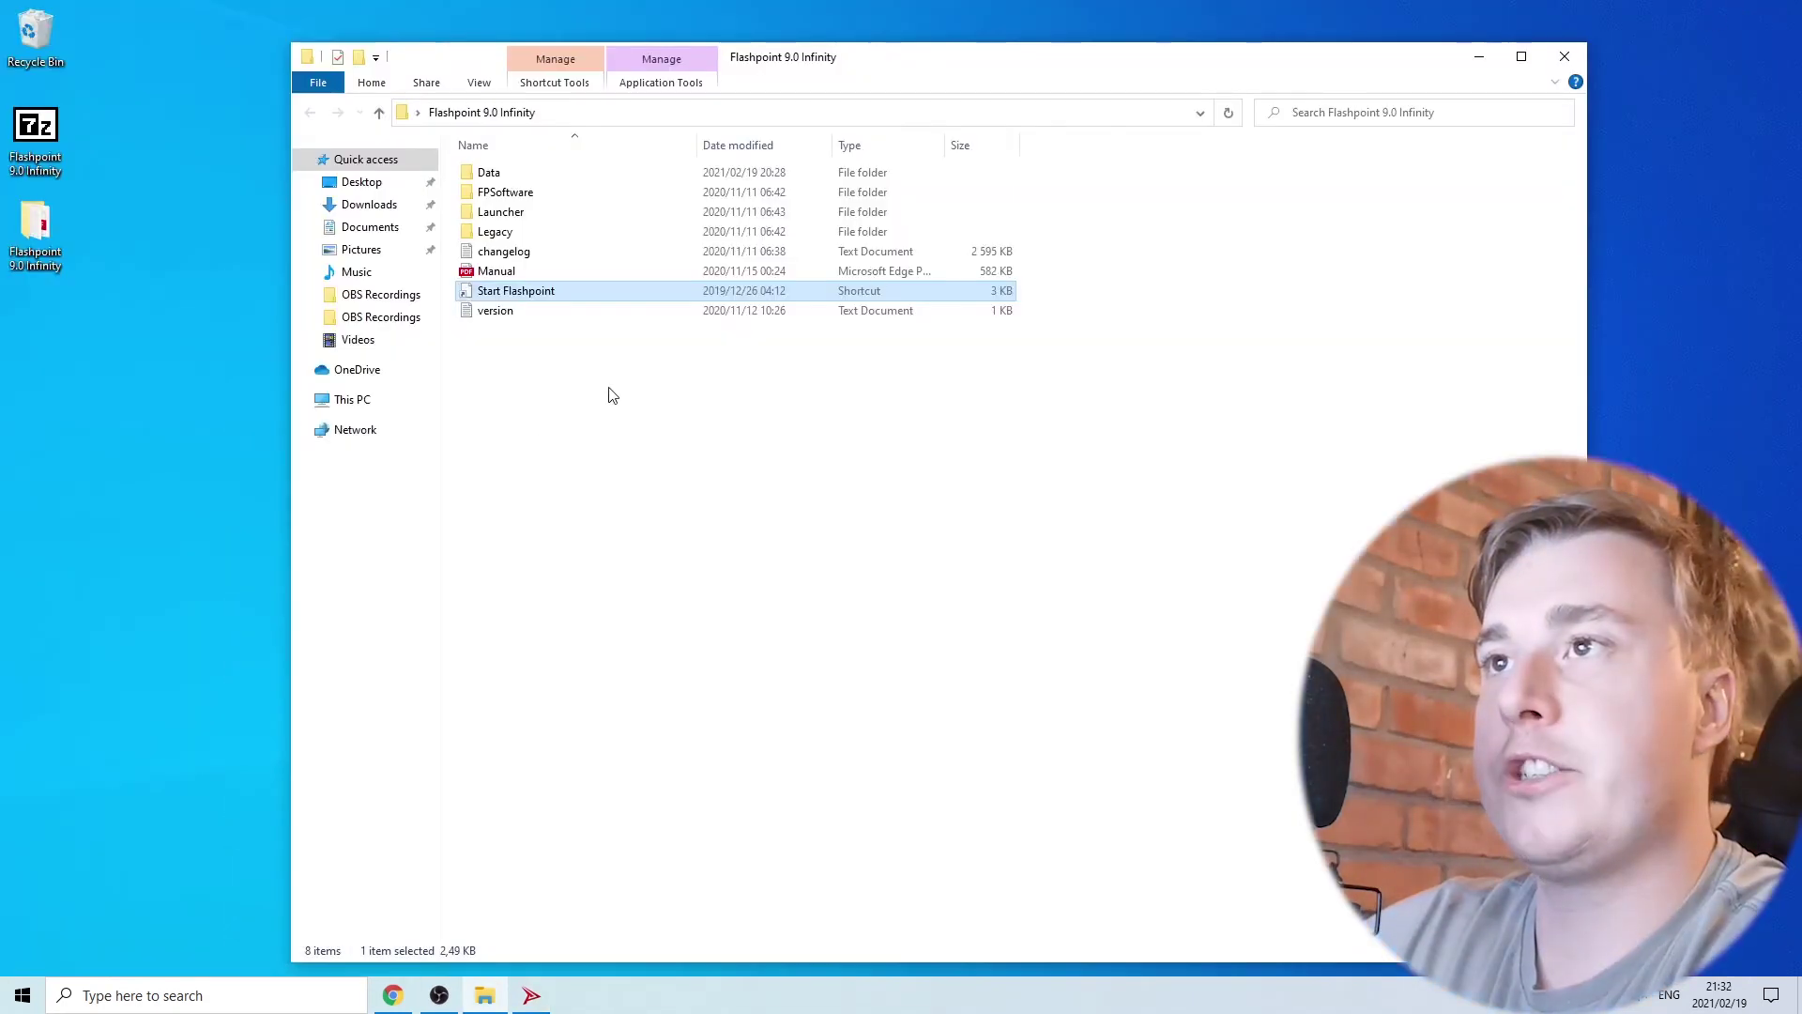
left_click(575, 406)
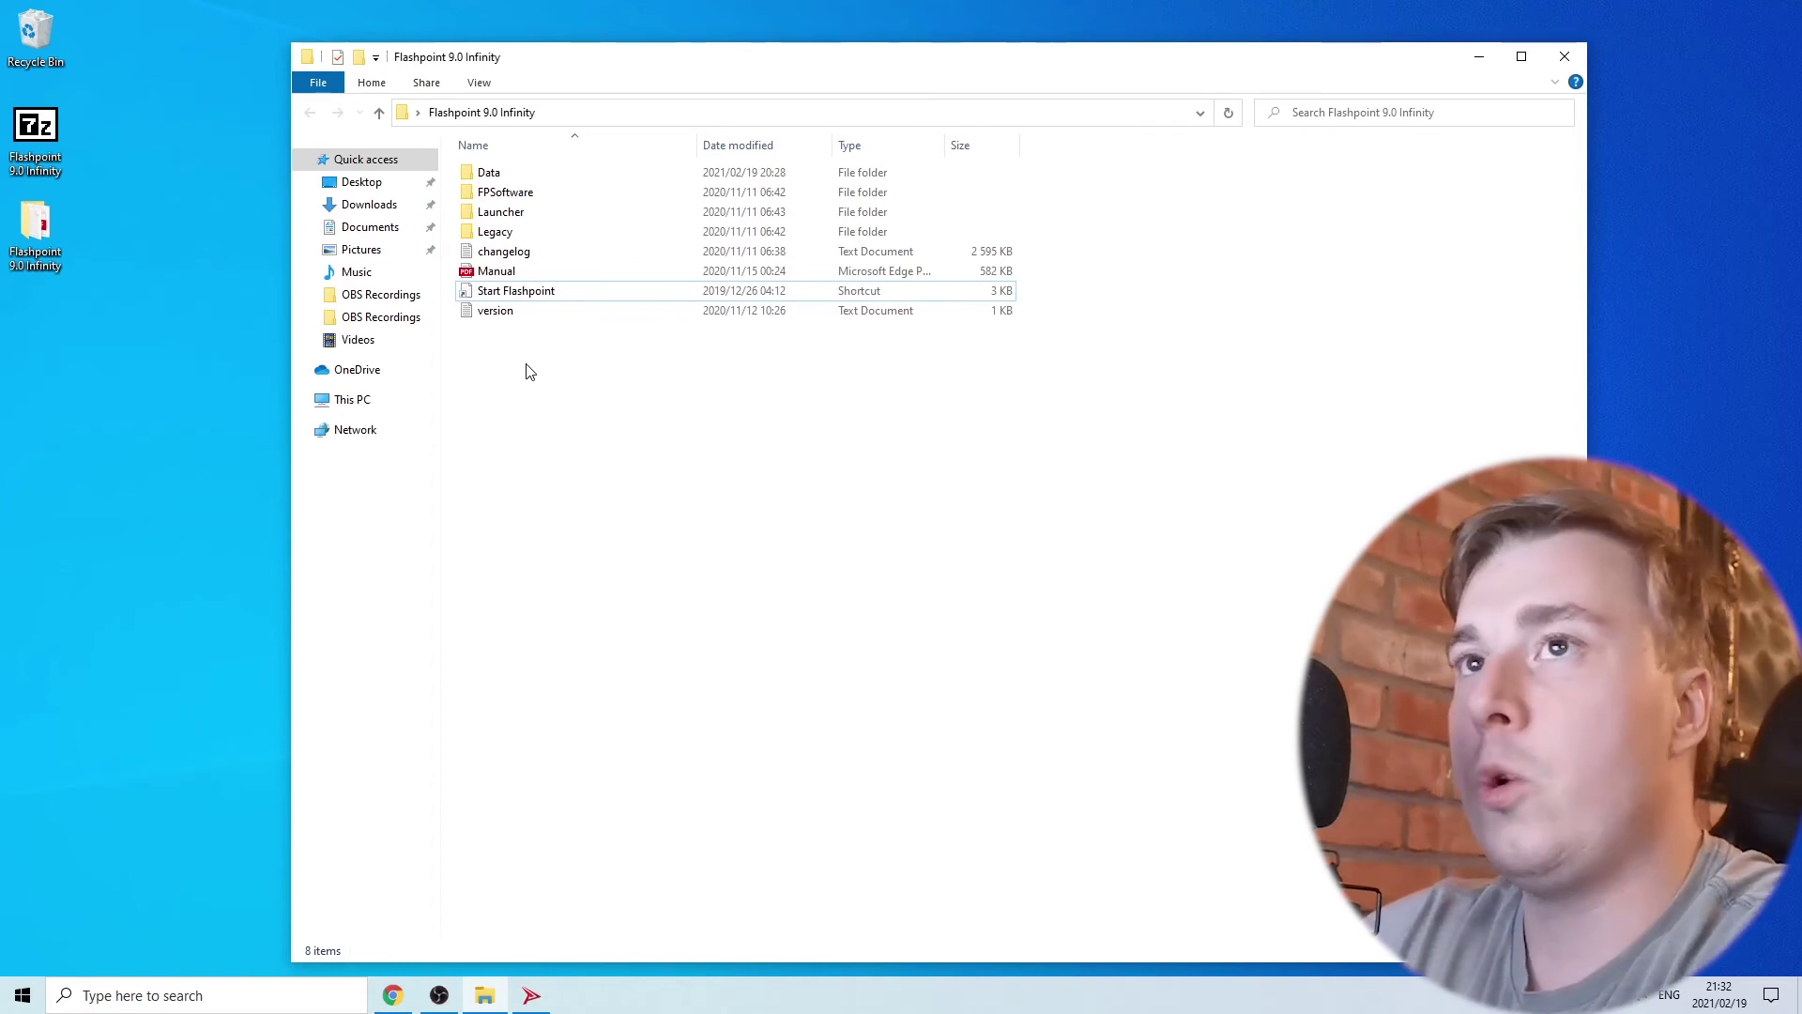
mouse_move(35, 126)
left_mouse_down()
mouse_move(113, 140)
mouse_move(38, 137)
left_mouse_up()
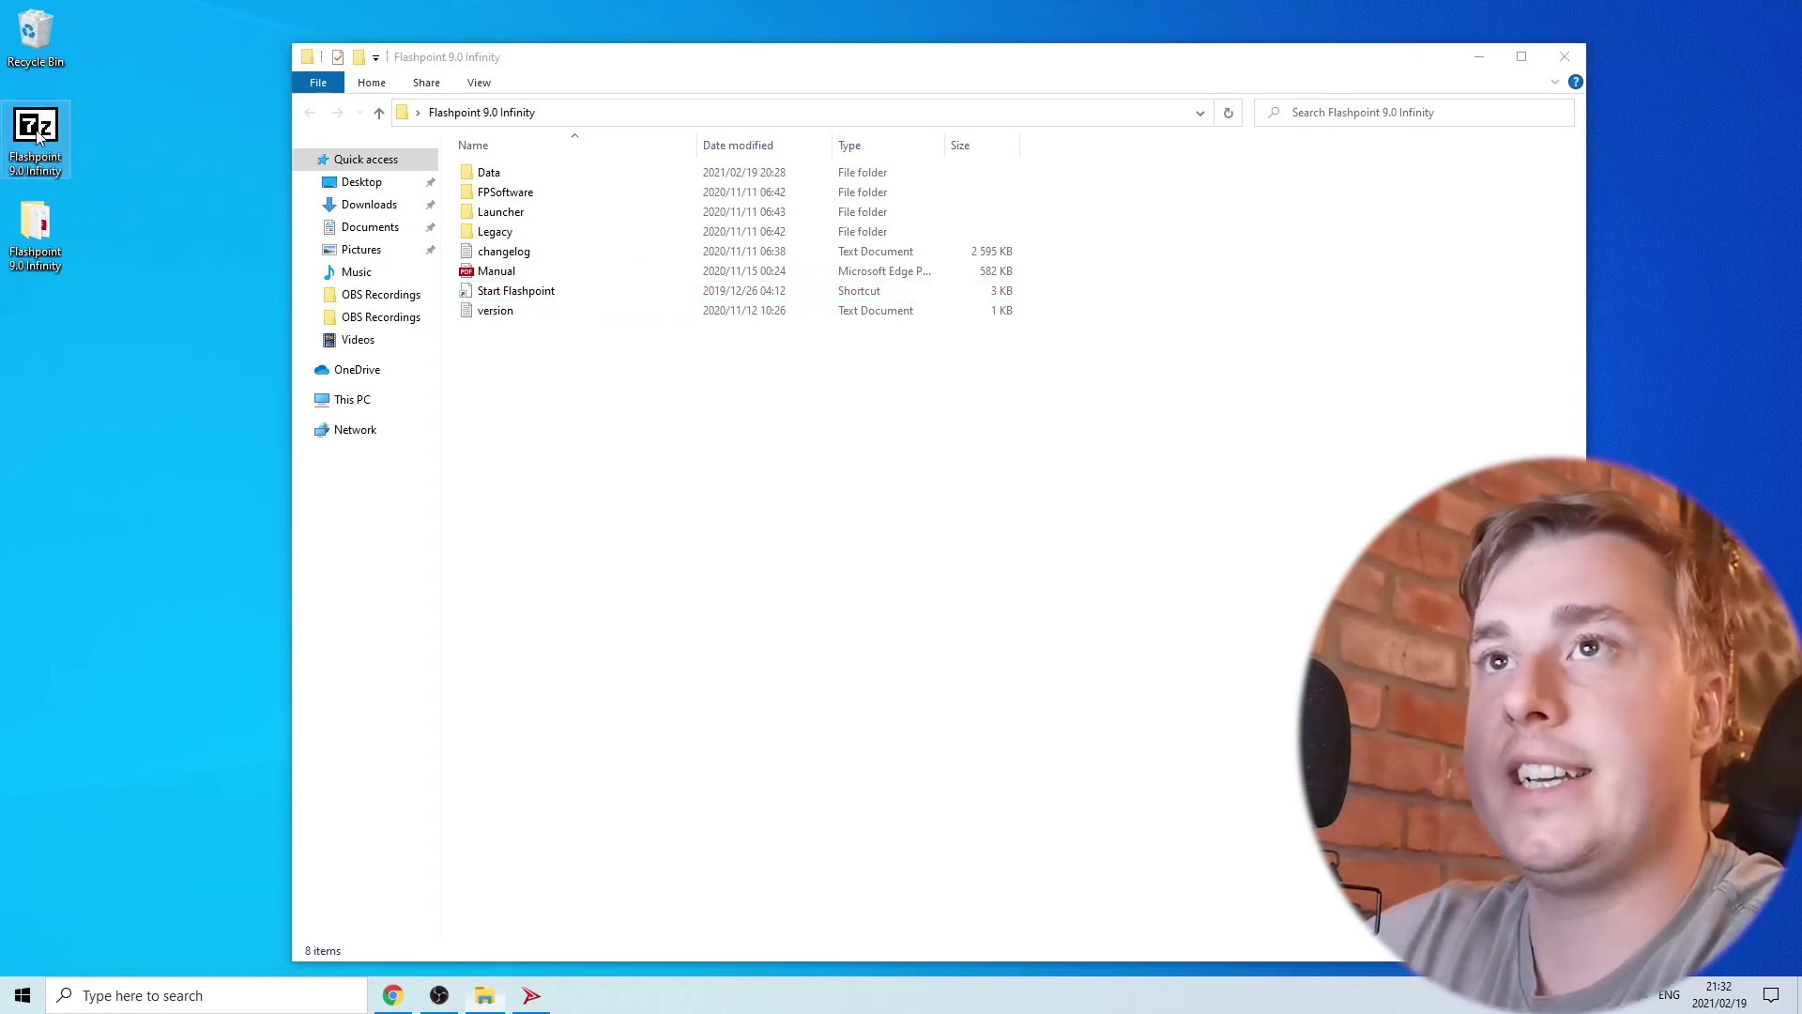
left_click(47, 237)
left_click(531, 365)
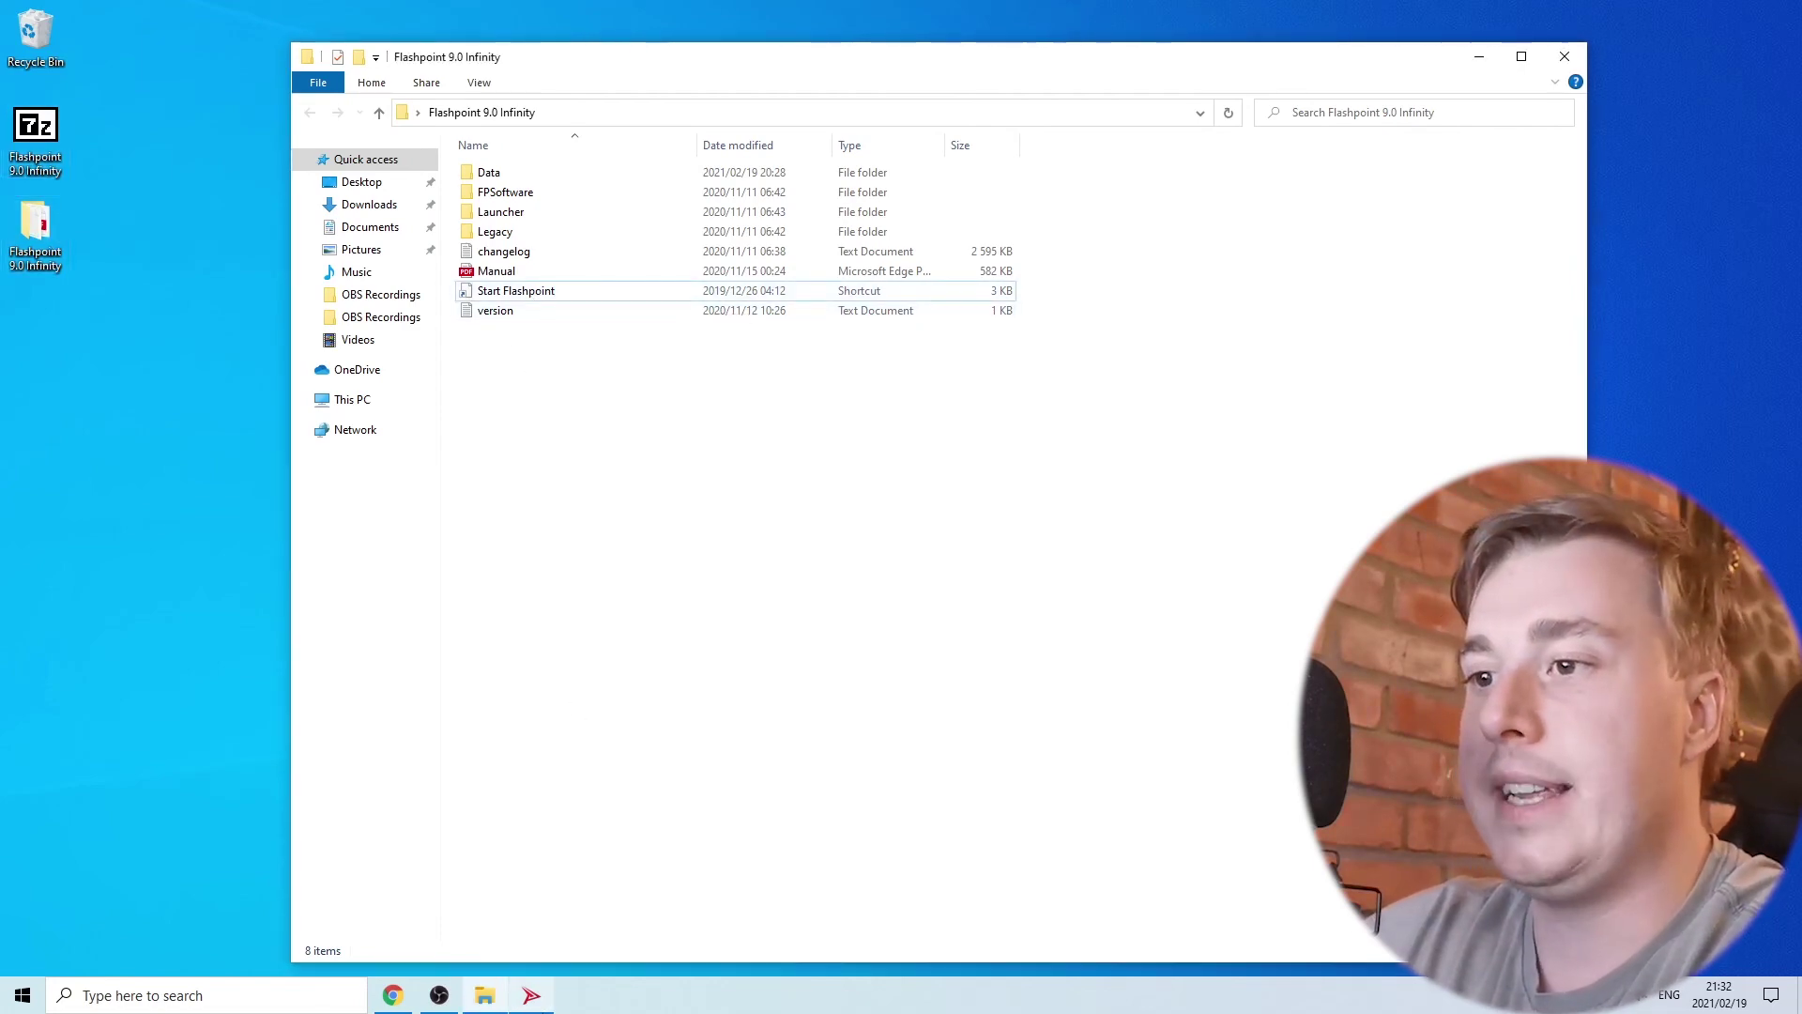
left_click(539, 995)
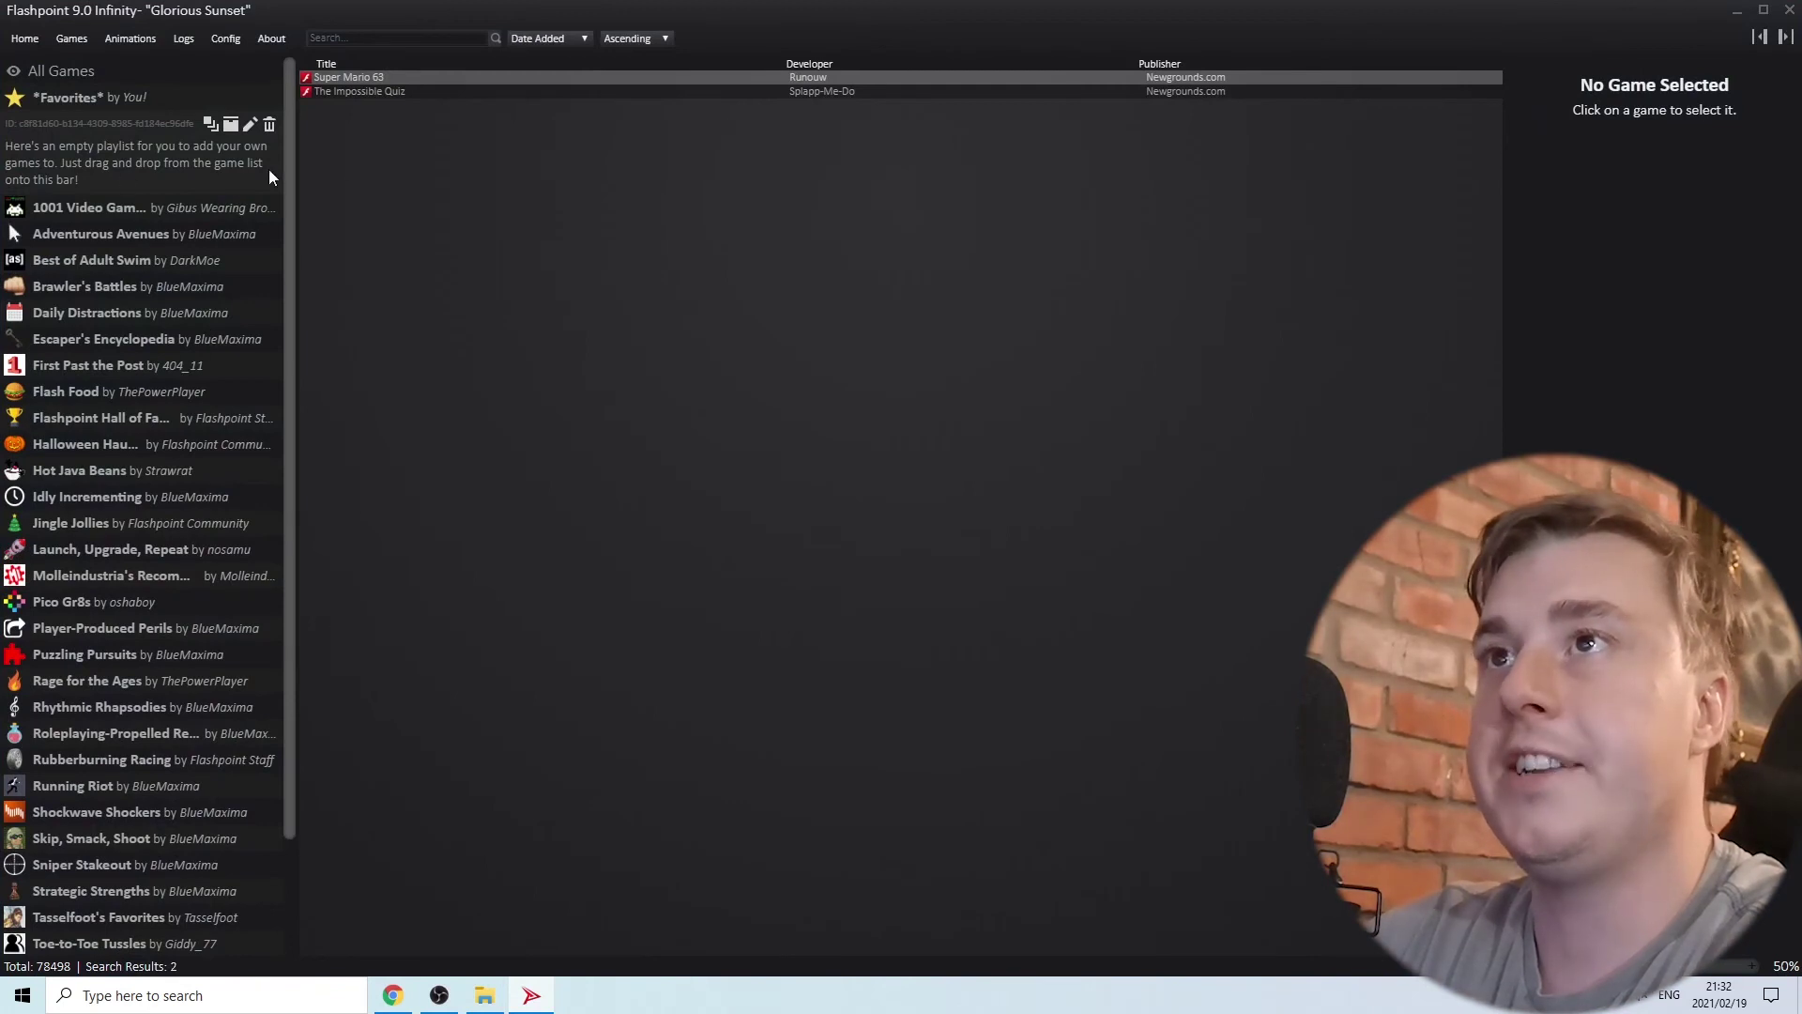